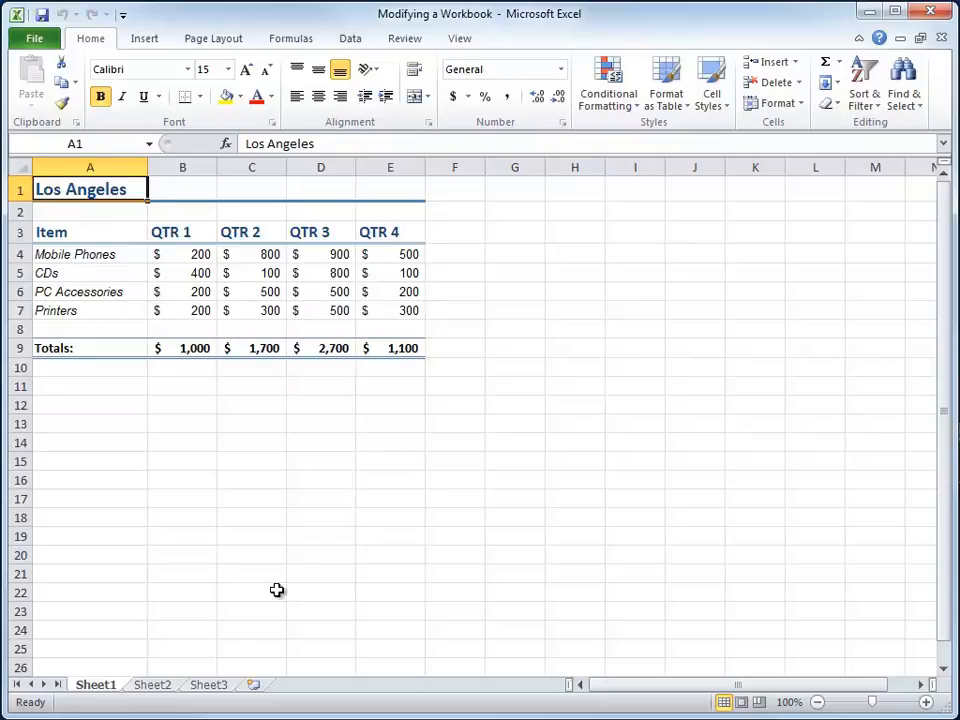
Step: Copy all cells of the Sheet1 worksheet
click(154, 688)
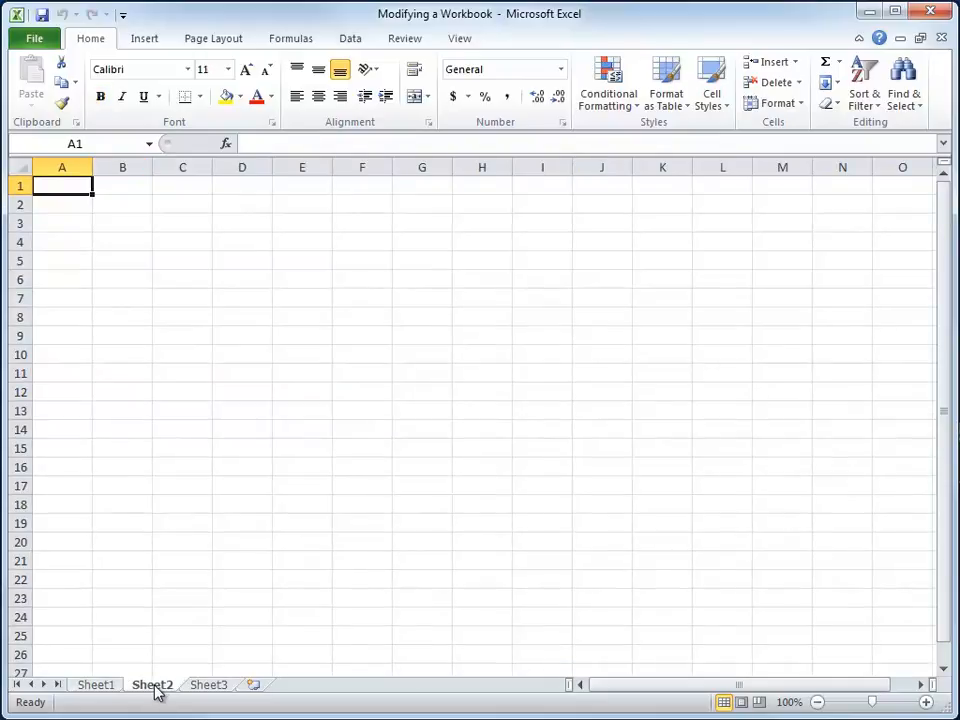
click(100, 688)
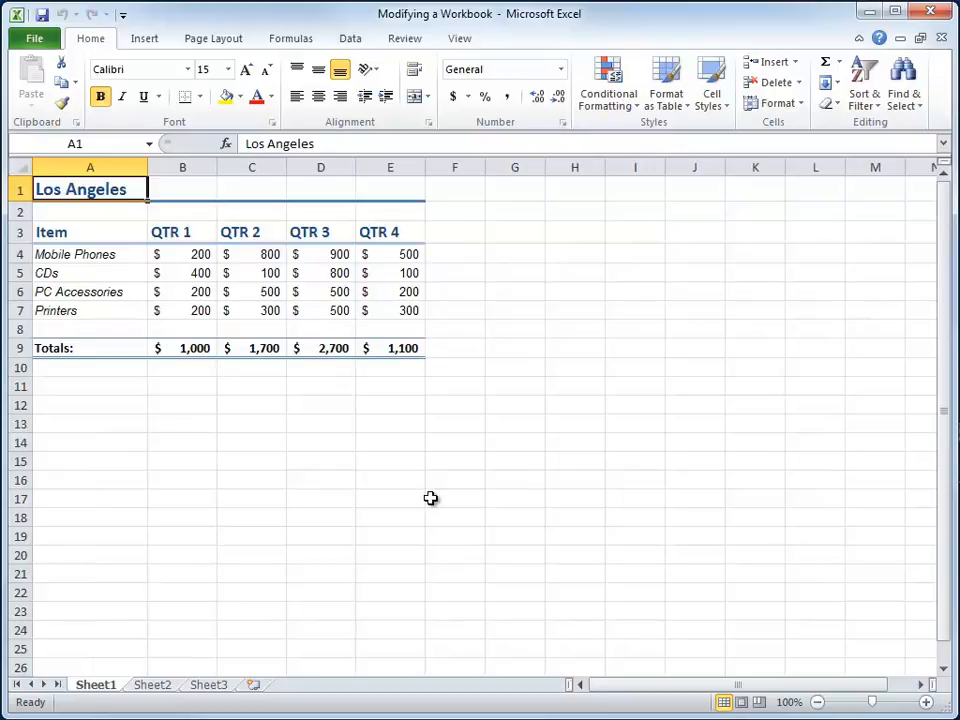
drag(77, 187, 389, 349)
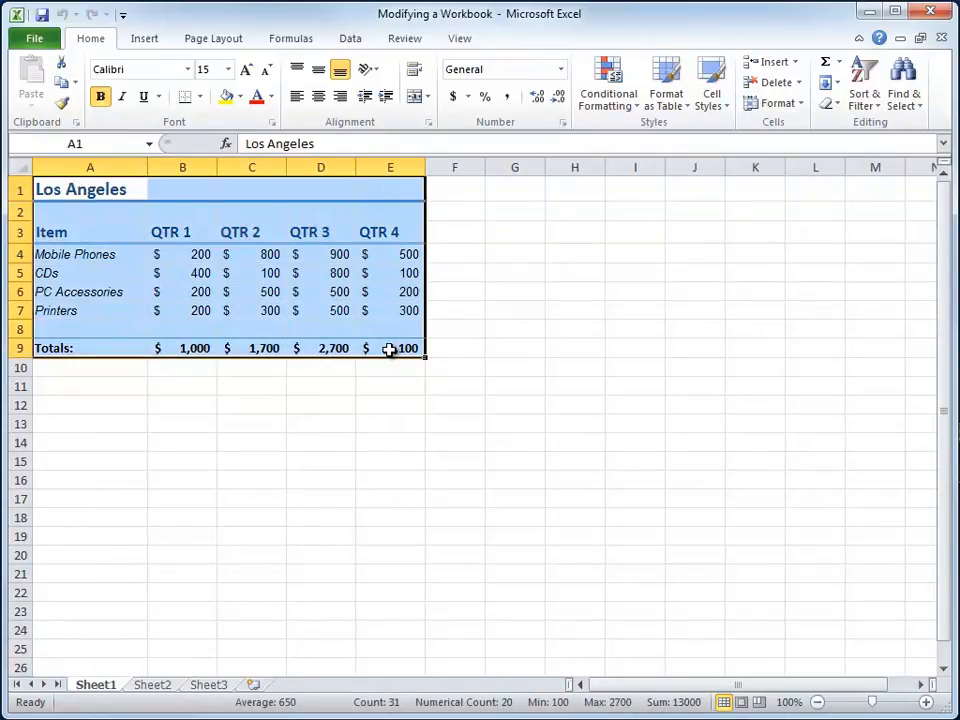
click(244, 215)
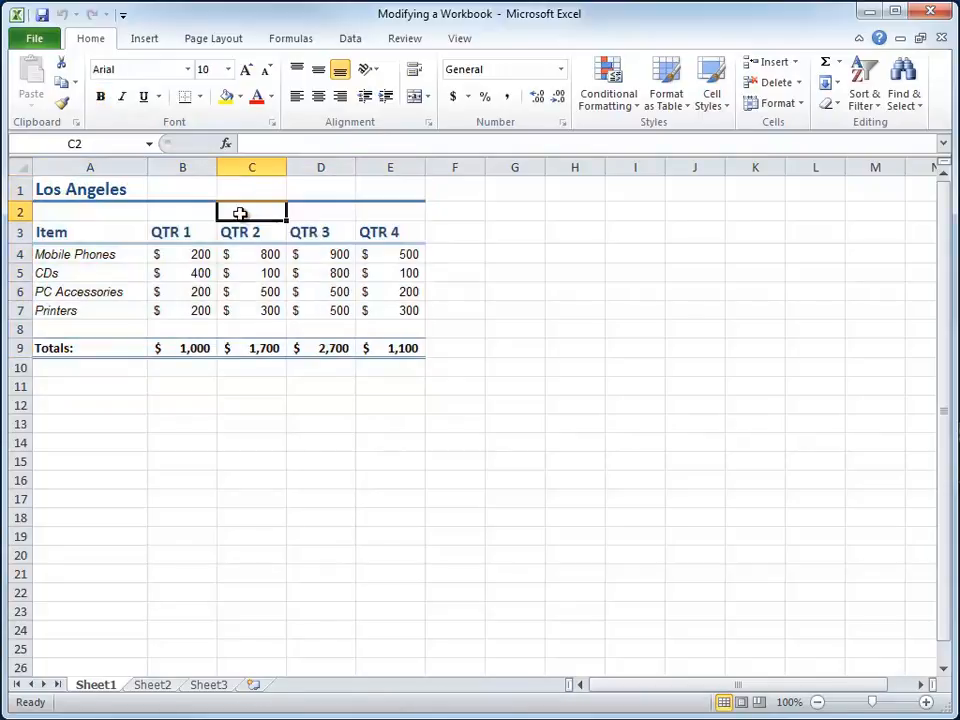
click(23, 168)
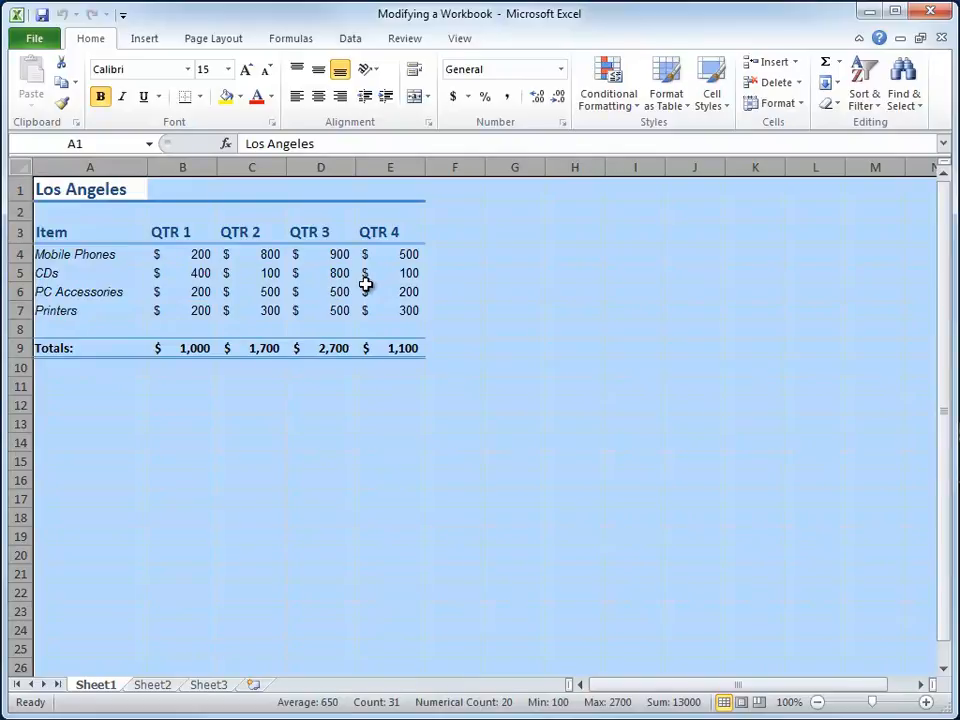
click(63, 85)
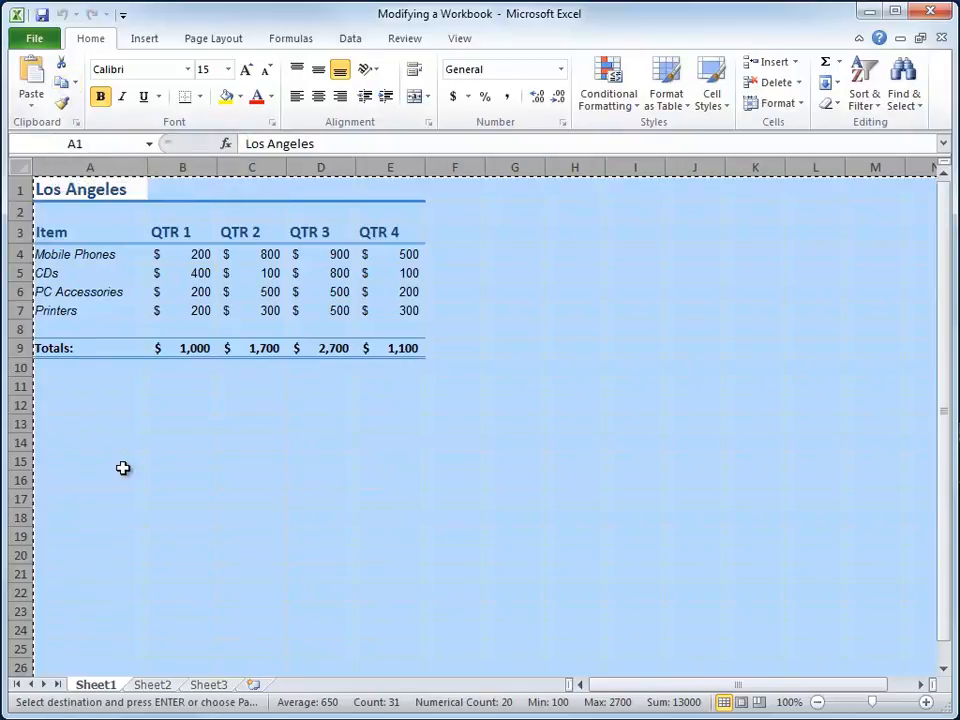
Step: Try to paste the copied worksheet at cell C3 of Sheet2, and paste it at cell A1 instead
click(162, 684)
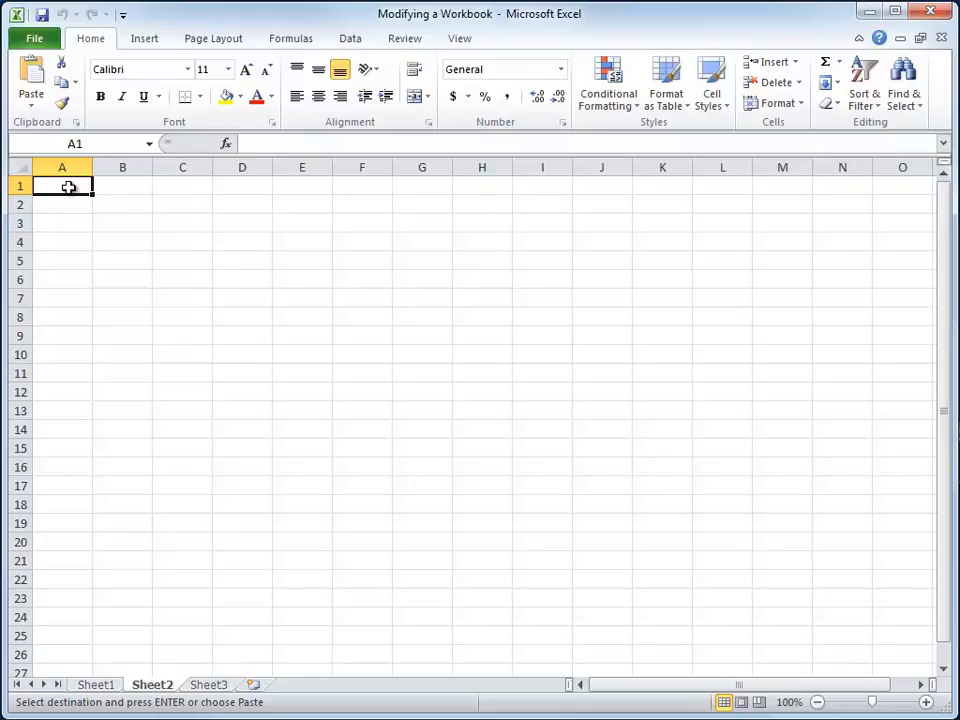
click(182, 223)
click(36, 84)
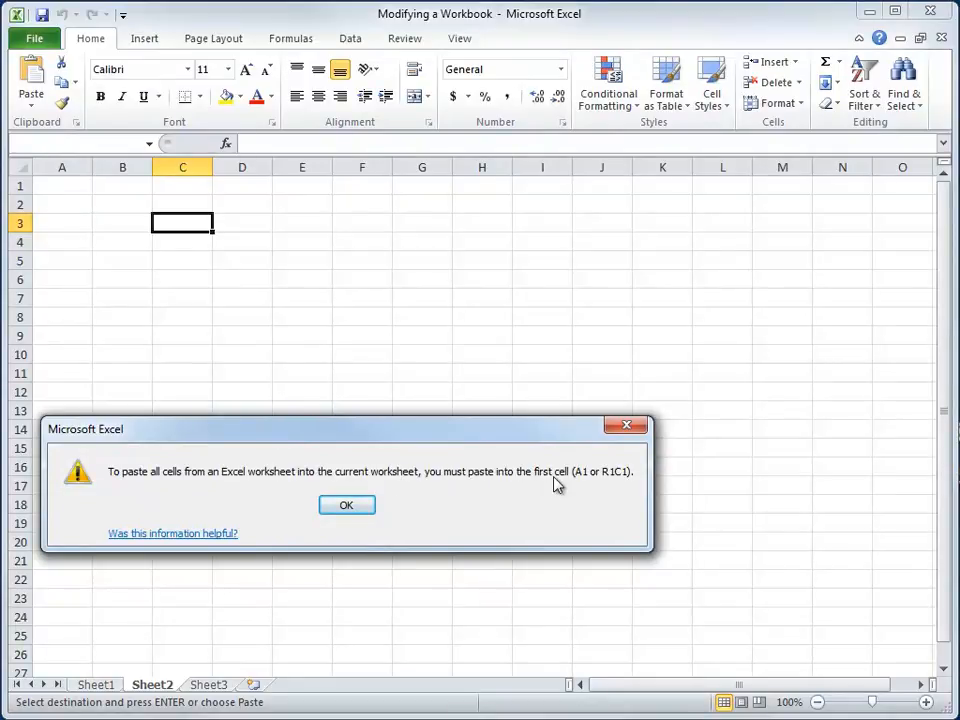
click(347, 505)
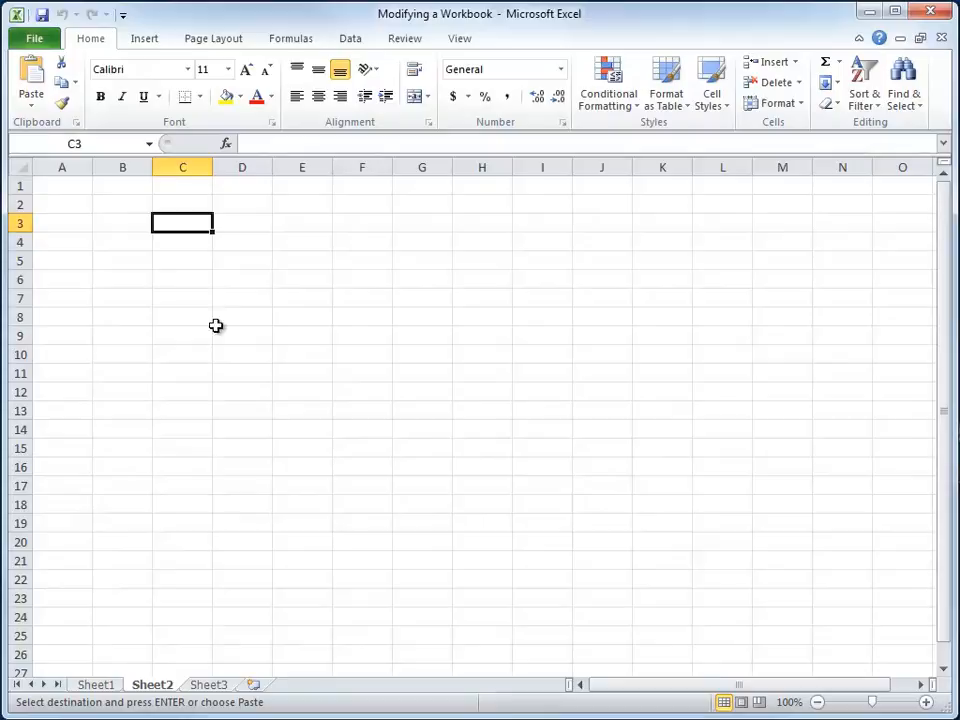
click(58, 187)
click(30, 76)
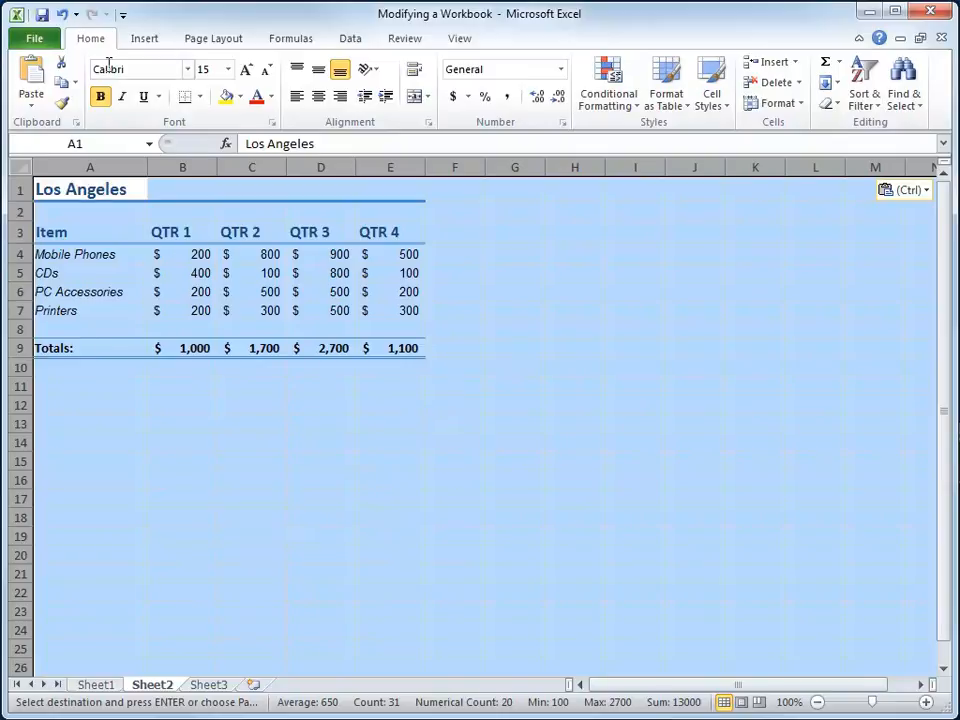
Step: Undo the paste on Sheet2 and cancel the copy selection on Sheet1, leaving only cell A1 selected
click(62, 15)
click(87, 187)
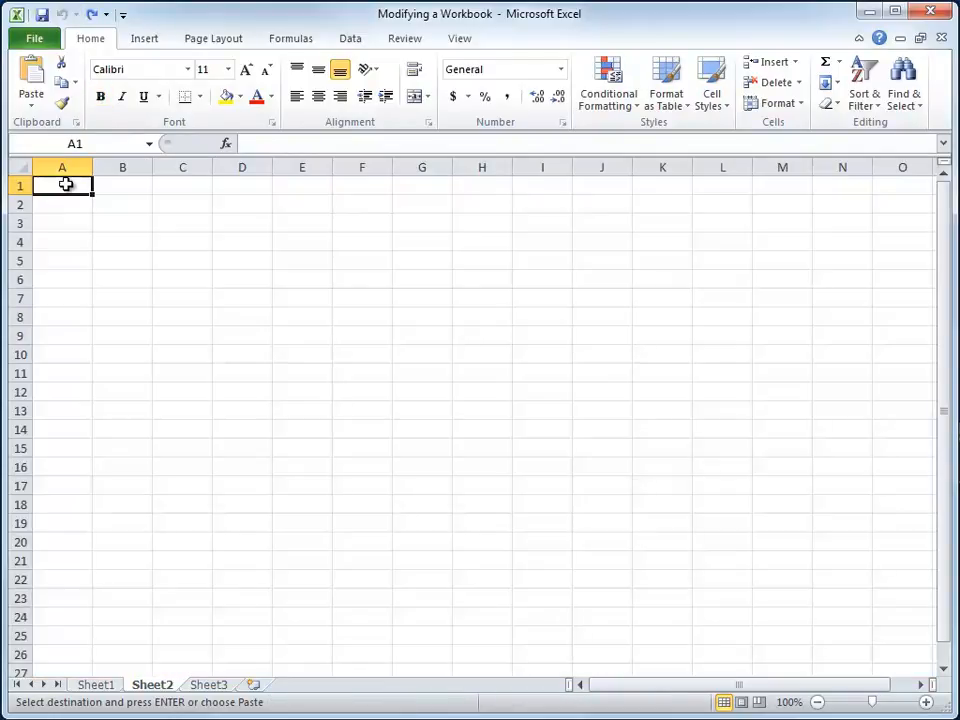
click(98, 684)
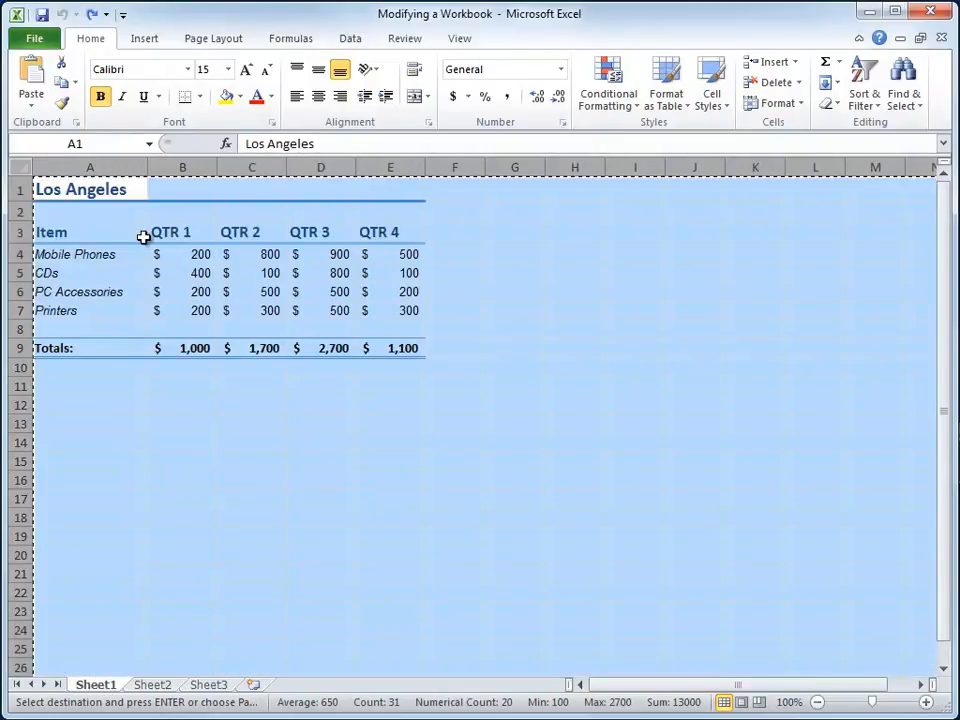
key(Escape)
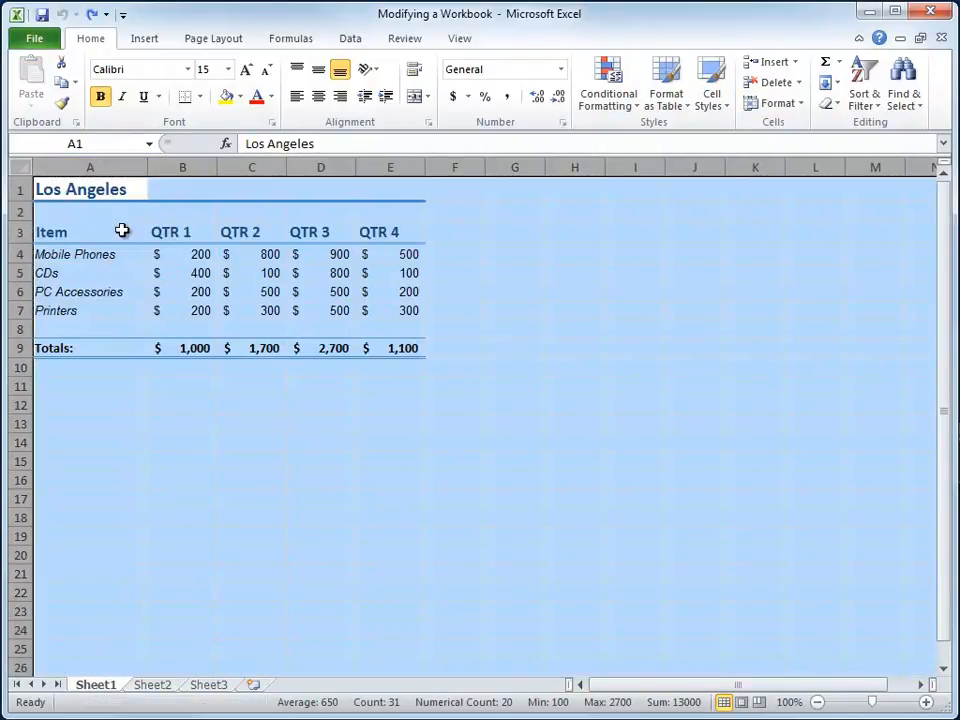
click(89, 190)
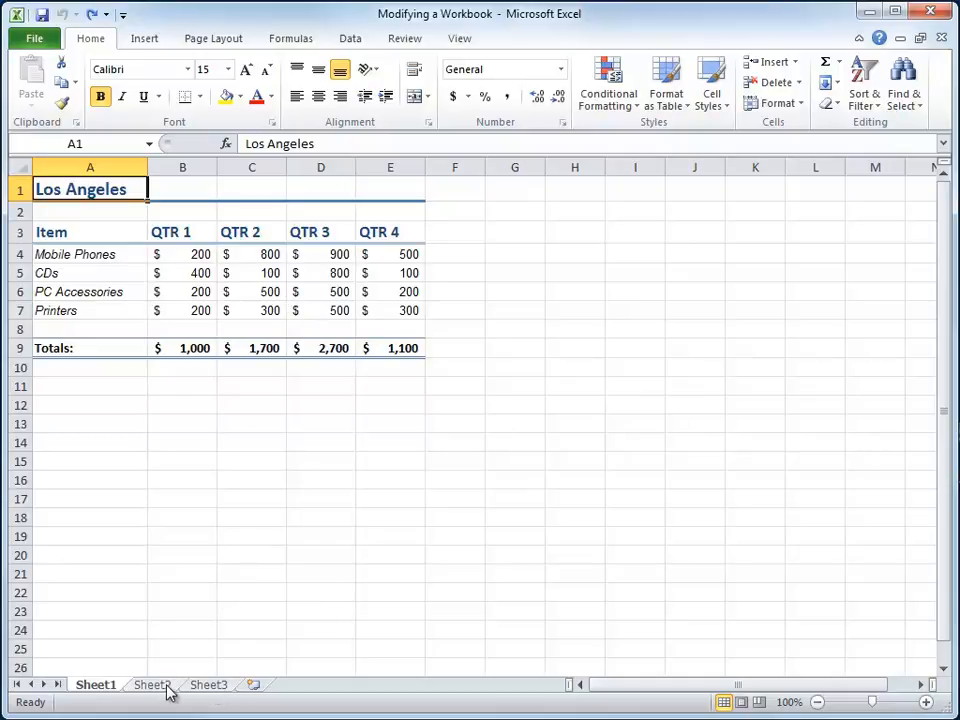
Step: Reduce the window's height and delete the Sheet2 and Sheet3 worksheets
drag(196, 715, 209, 486)
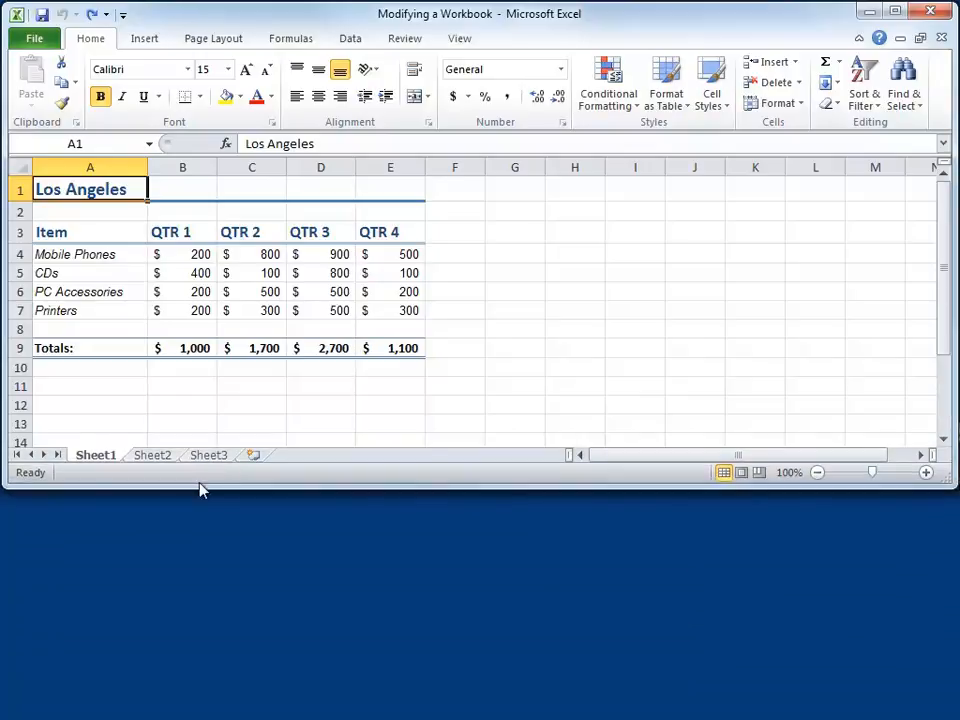
right_click(153, 456)
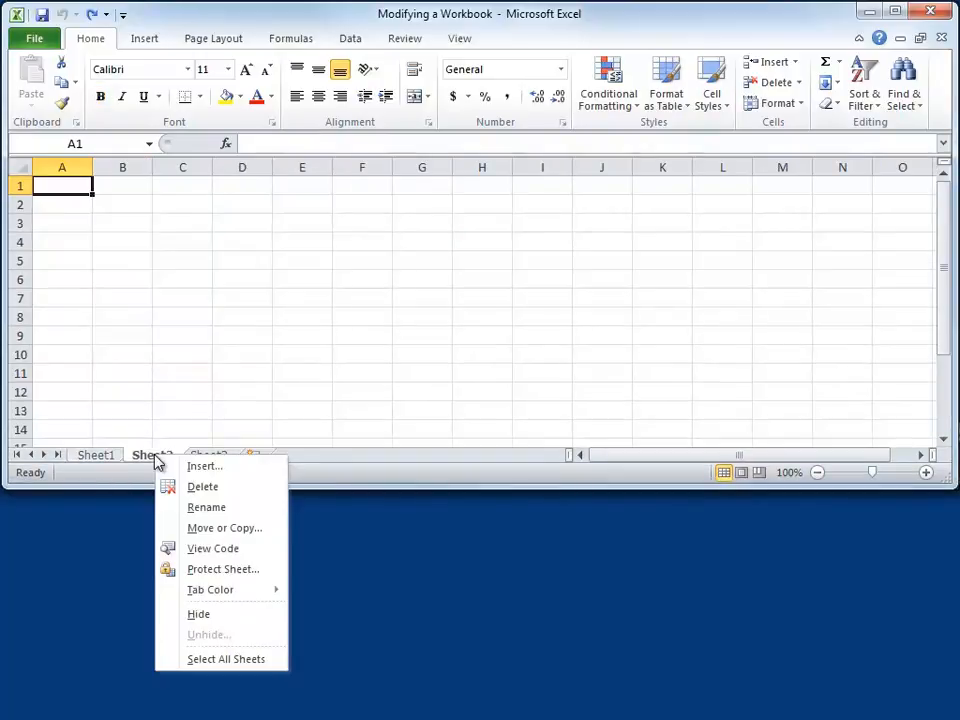
click(204, 489)
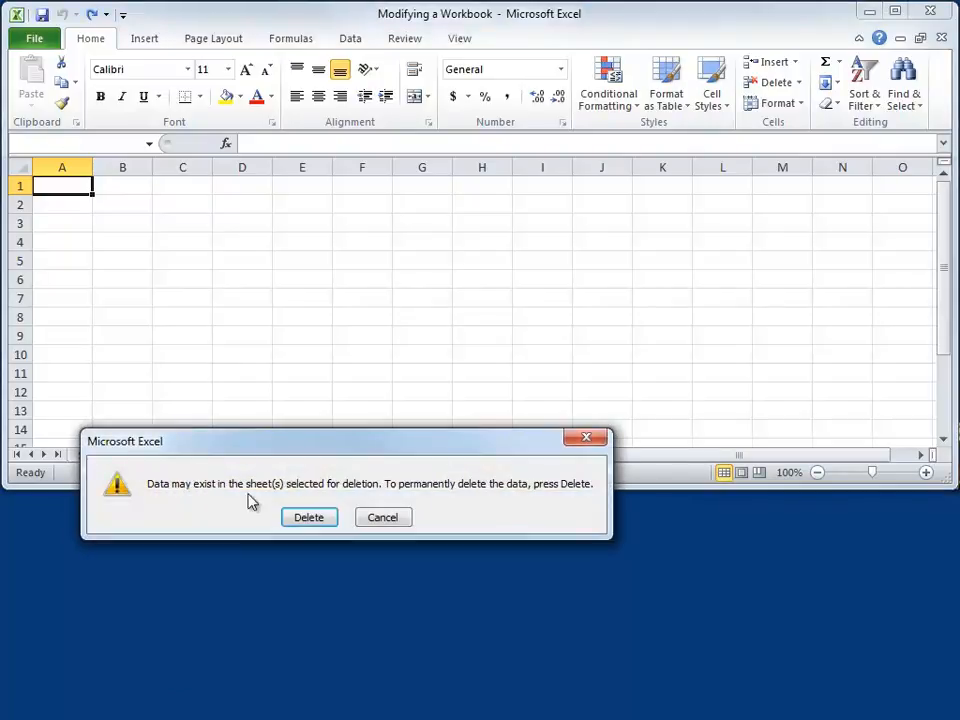
click(316, 522)
right_click(163, 456)
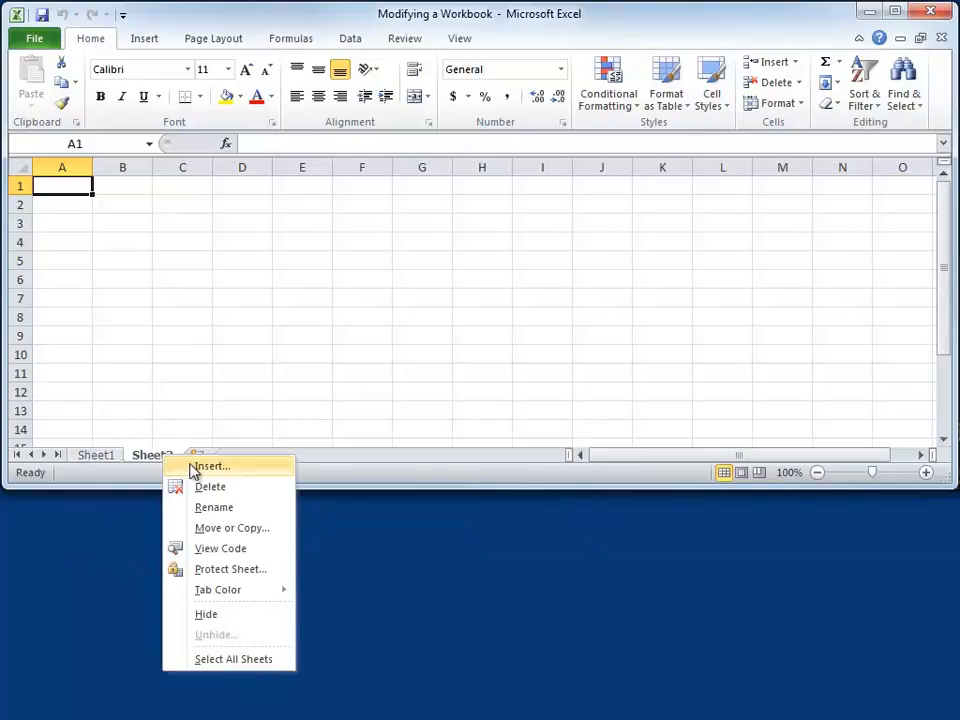
click(210, 488)
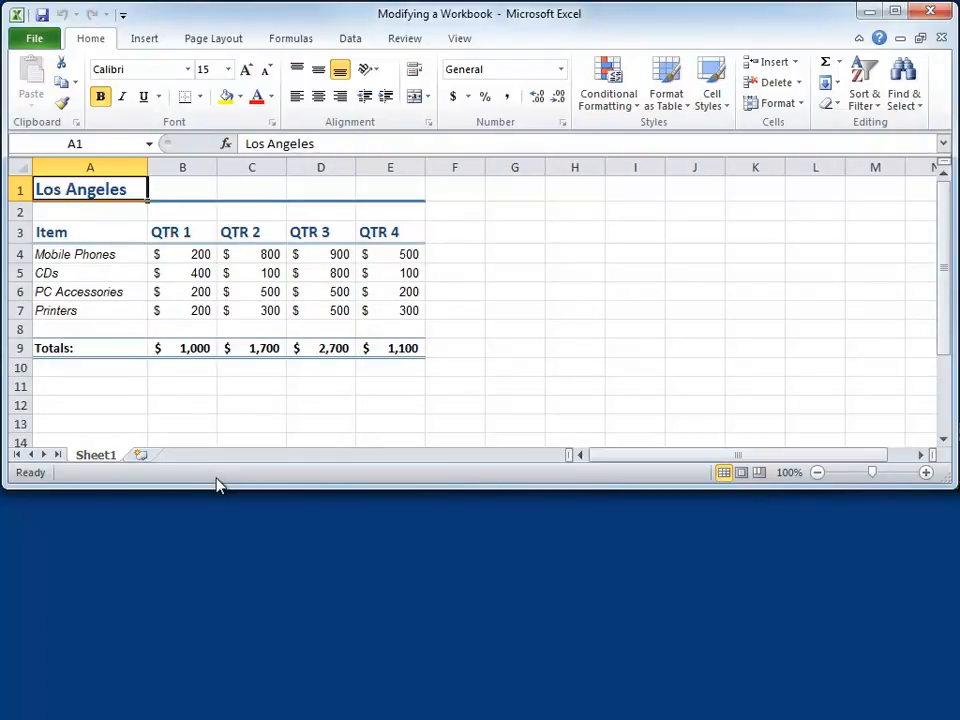
Step: Create a copy of Sheet1 at the end of the Modifying a Workbook.xlsx workbook
right_click(95, 457)
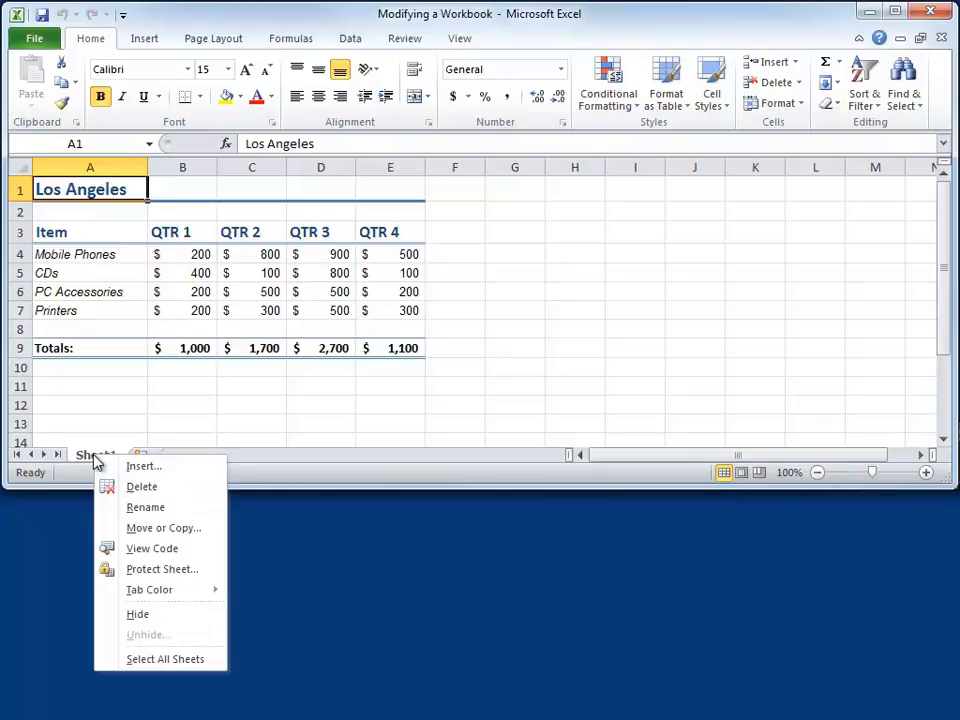
click(155, 530)
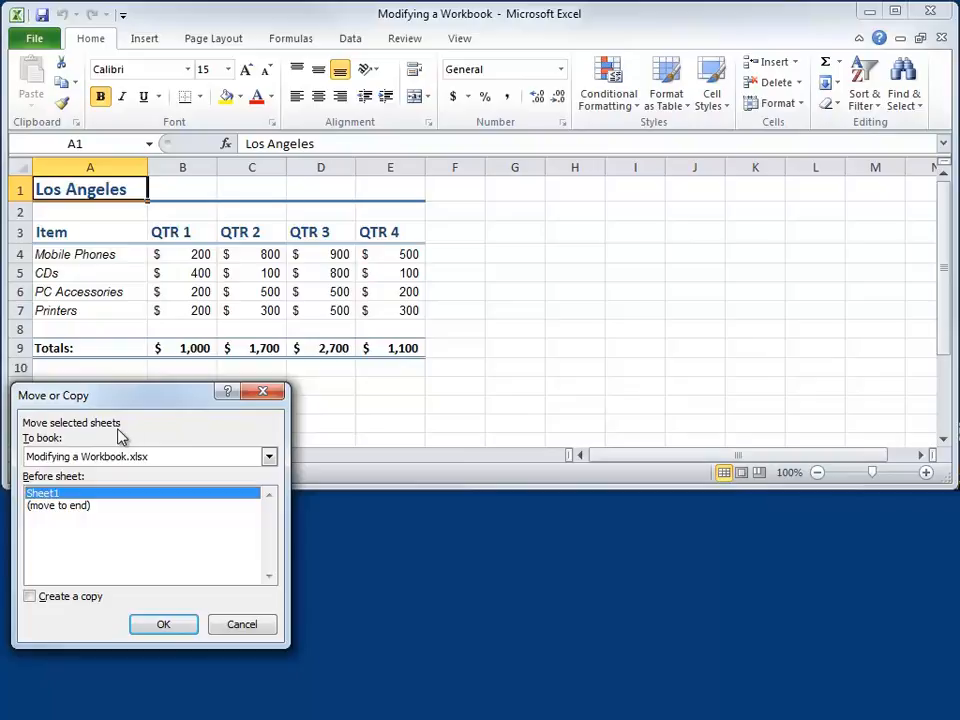
drag(155, 398, 361, 384)
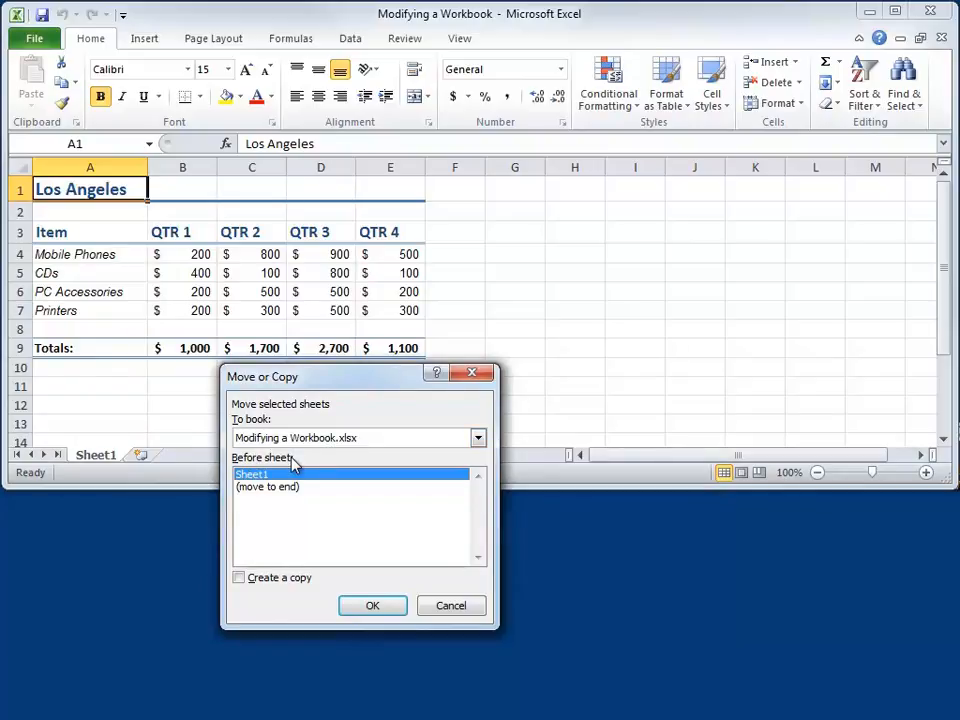
click(276, 489)
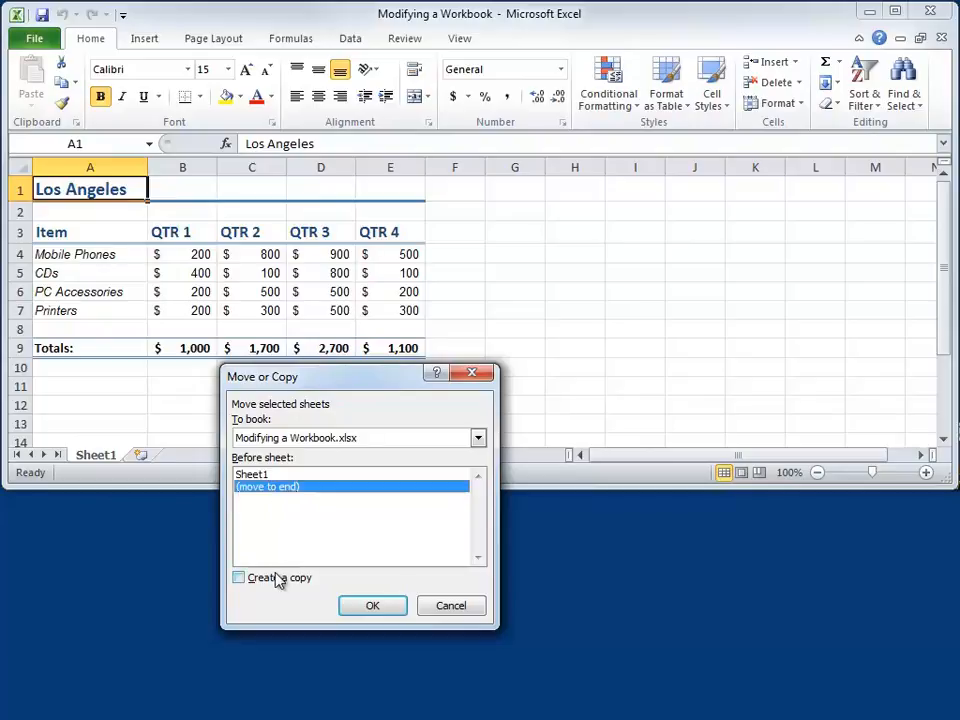
click(240, 578)
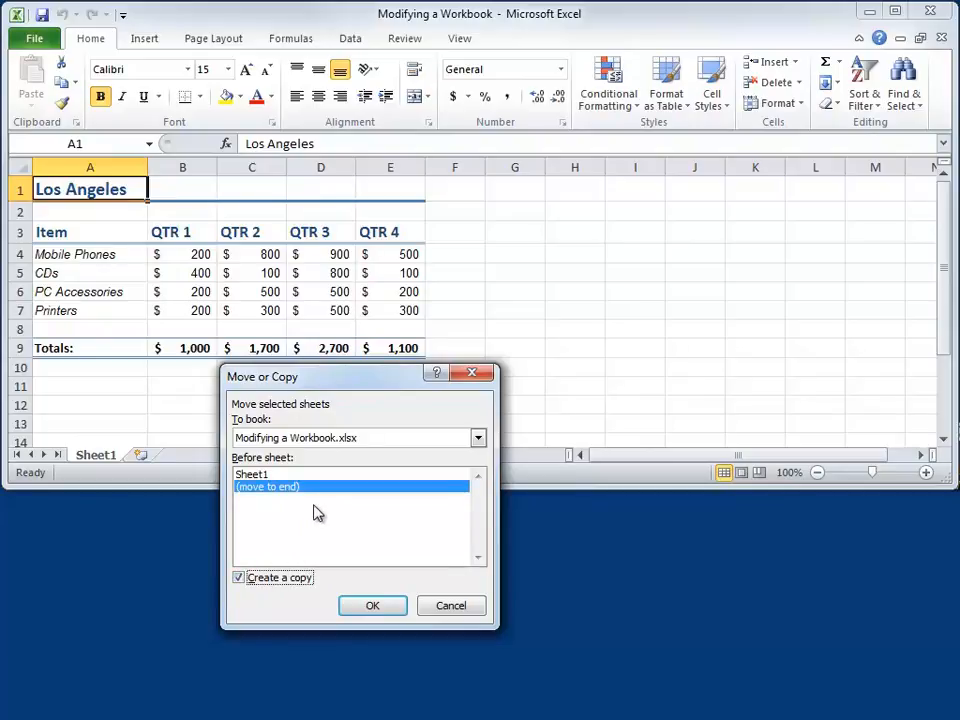
click(369, 606)
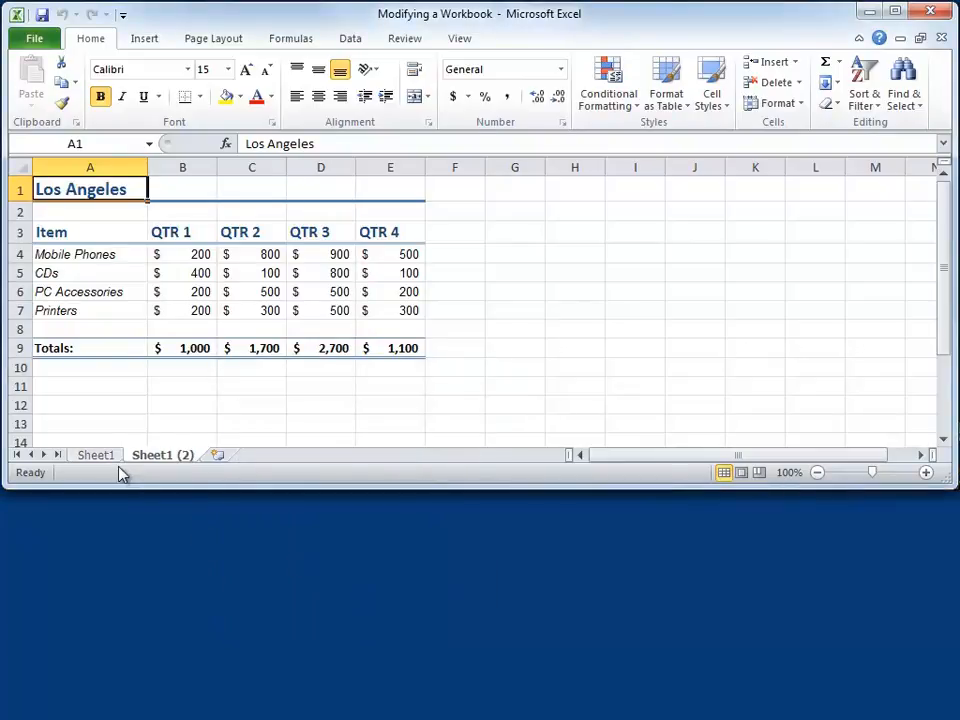
Step: Rename the Sheet1 (2) worksheet as Chicago and change its title in cell A1 to Chicago
click(115, 459)
click(155, 462)
click(117, 459)
click(166, 459)
double_click(166, 459)
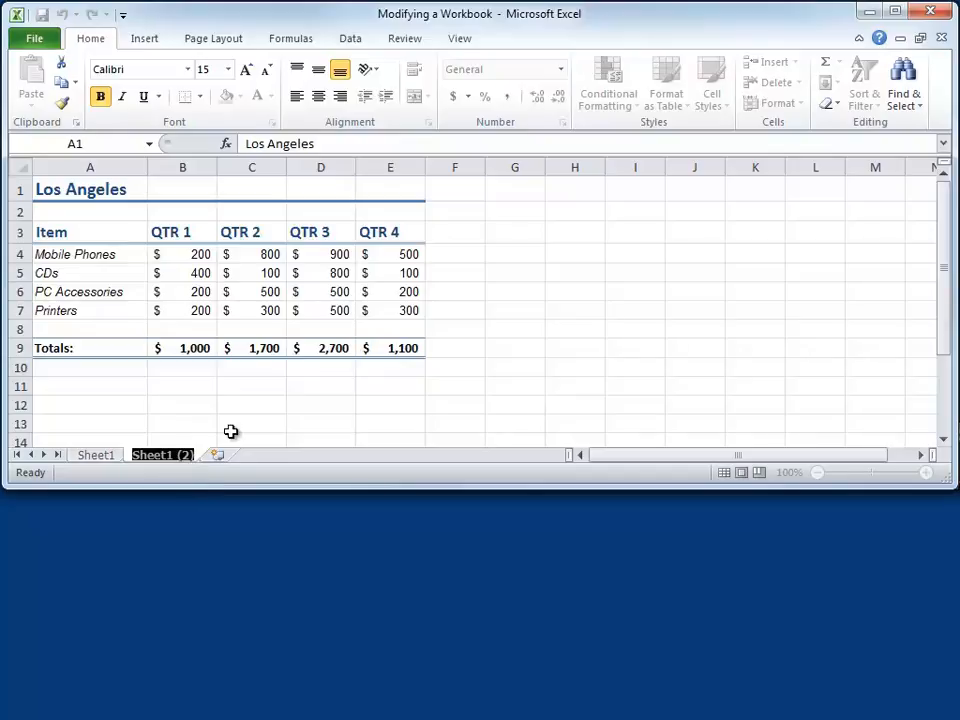
text(Chicago)
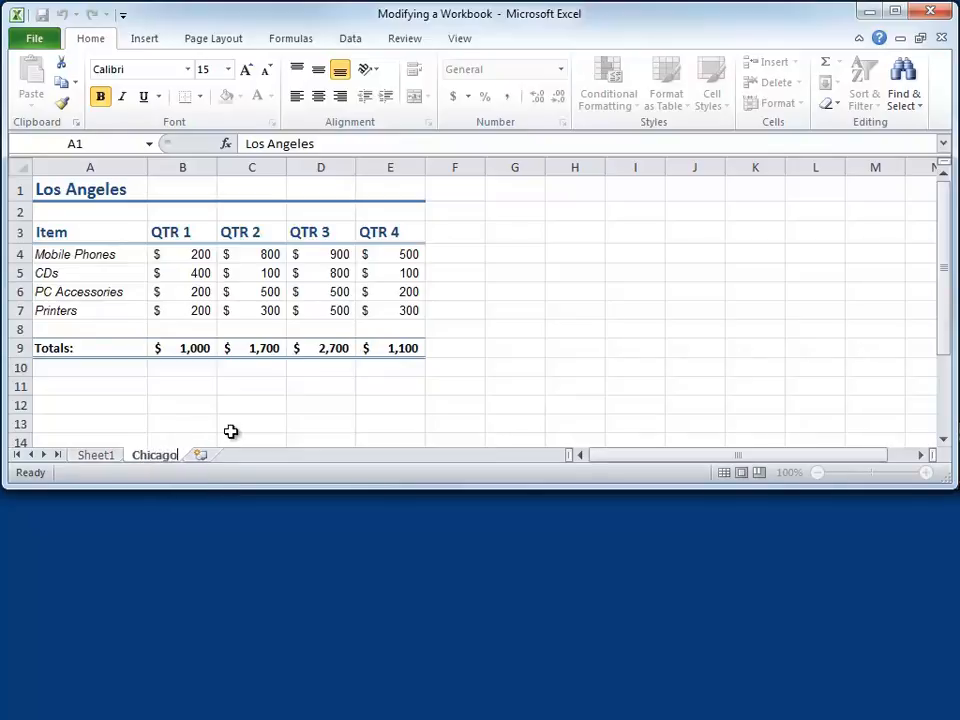
key(Return)
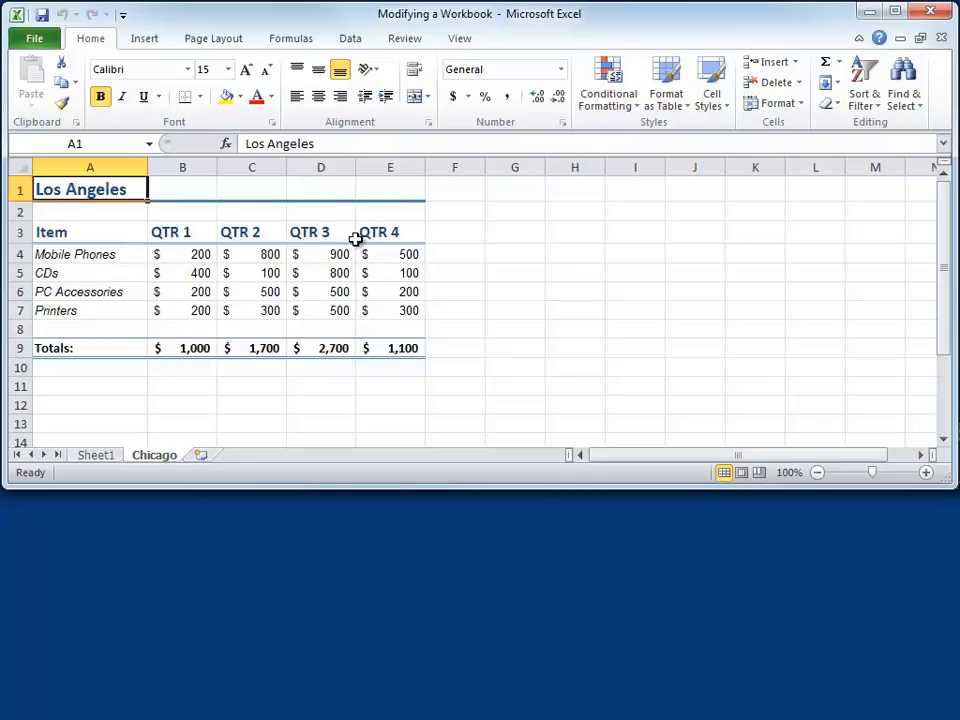
text(Chicago)
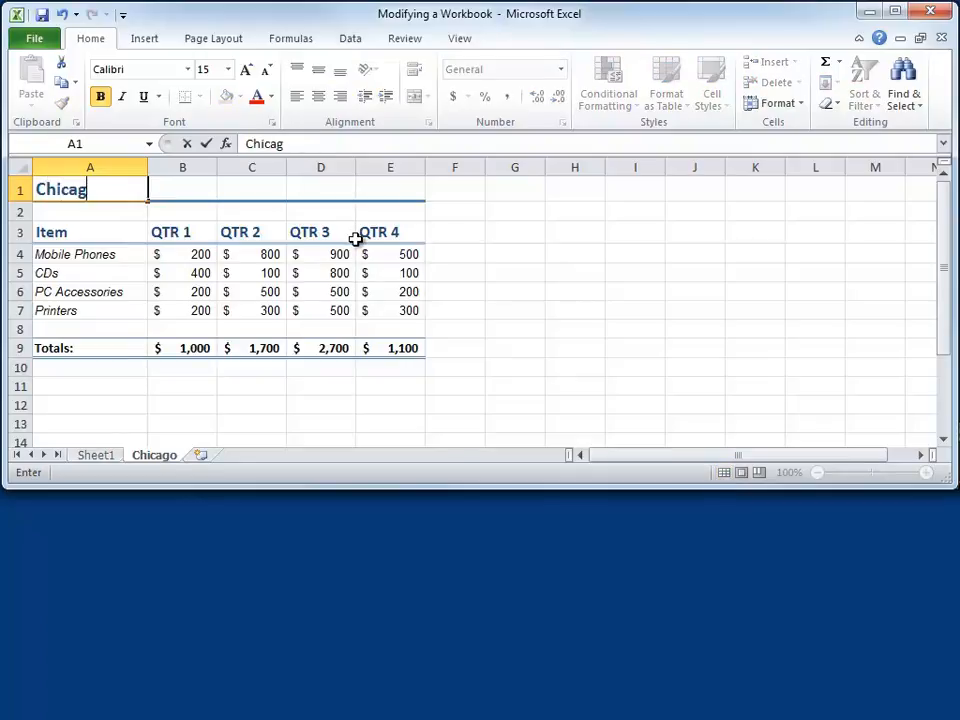
key(Return)
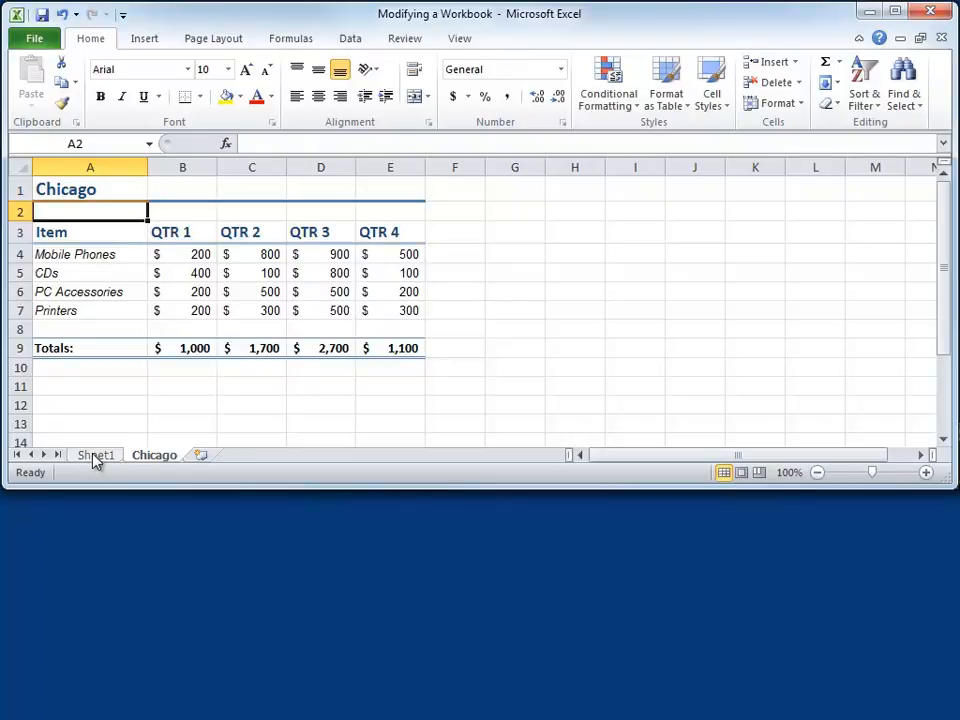
Step: Rename the Sheet1 worksheet as LA
double_click(96, 456)
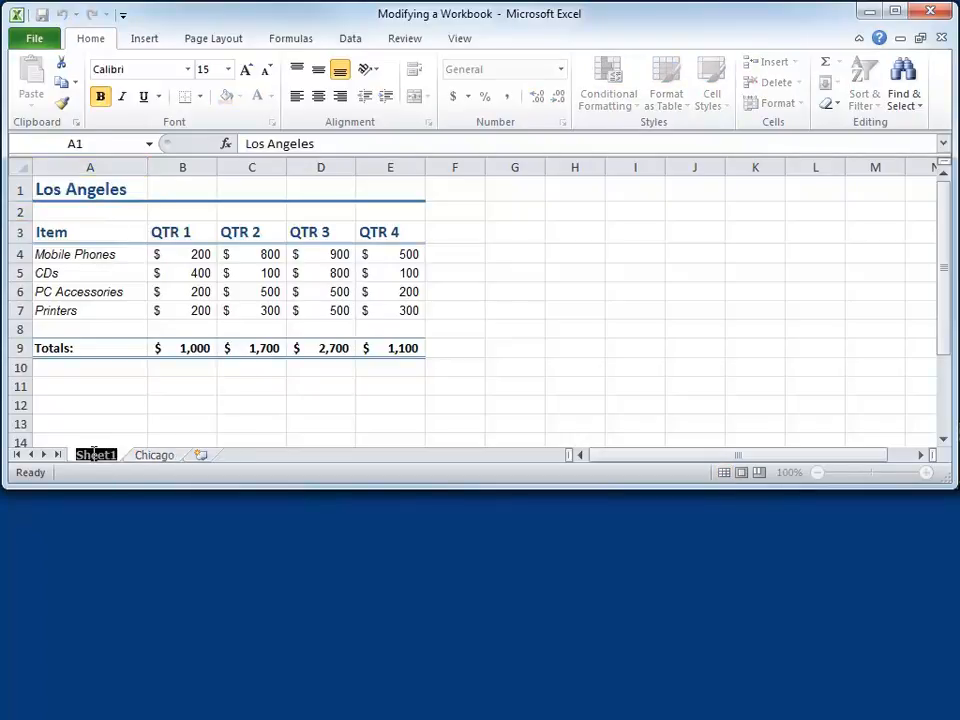
text(LA)
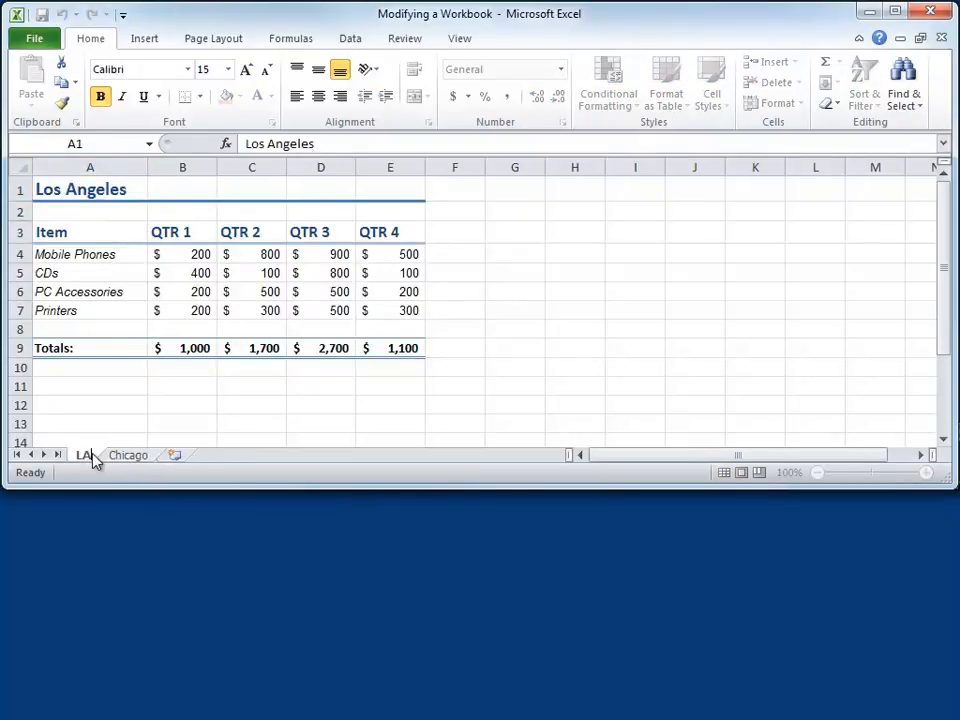
key(Return)
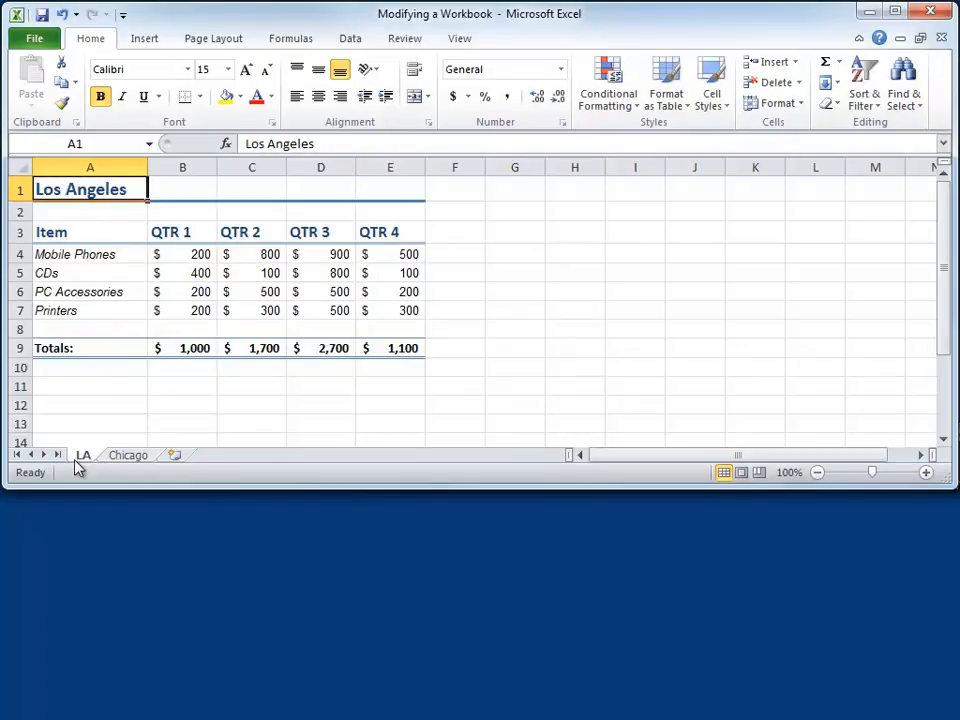
Step: Clear the quarterly item figures in cells B4:E7 of the Chicago worksheet
click(128, 456)
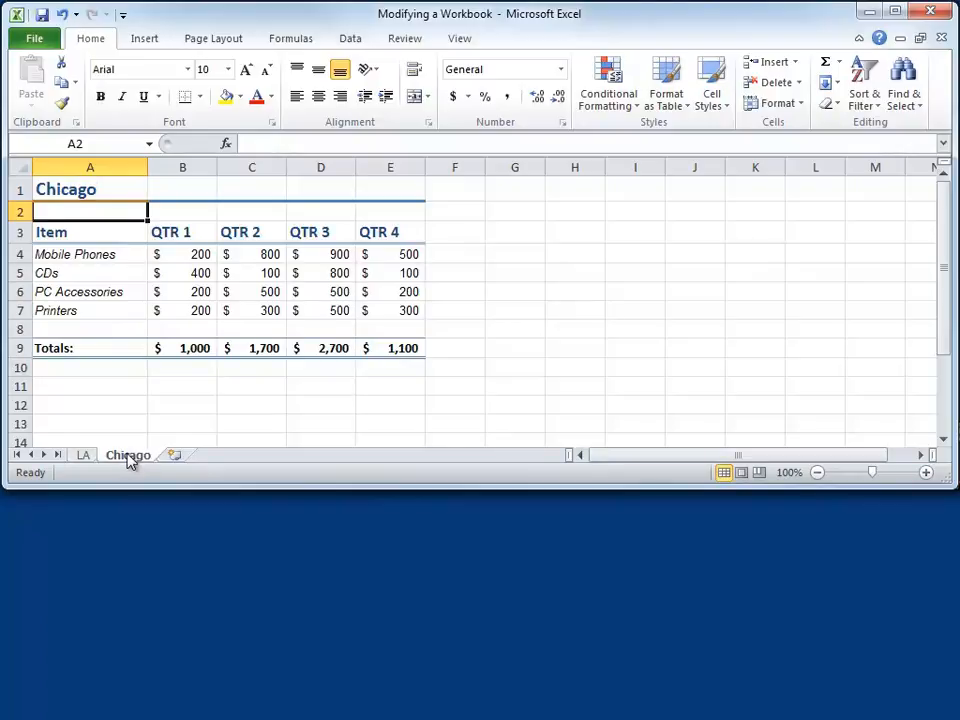
drag(199, 254, 379, 311)
key(Delete)
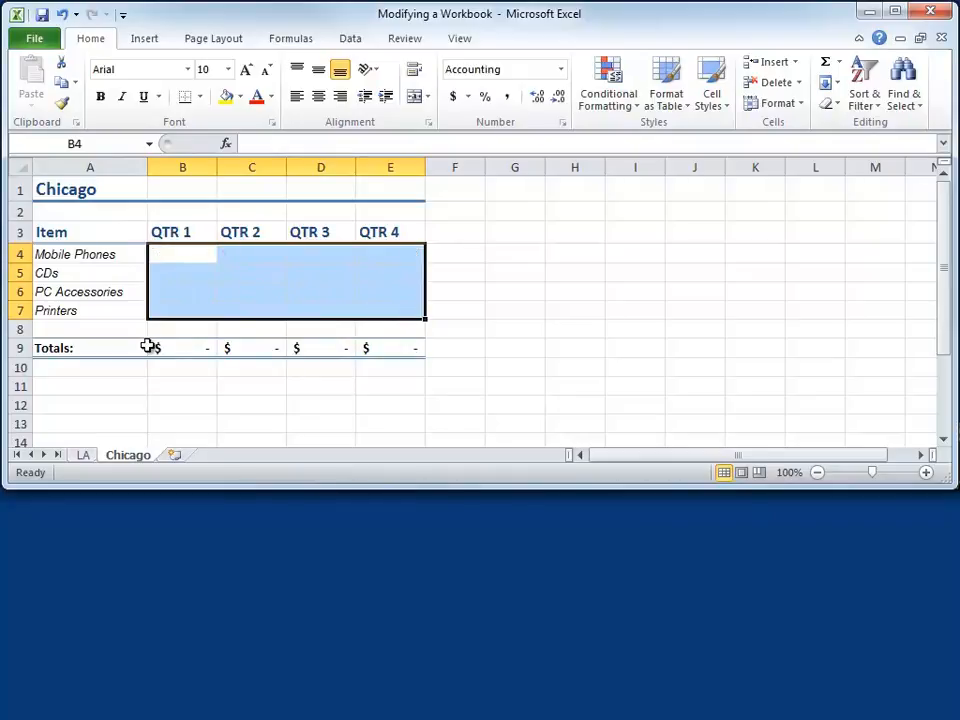
Step: Create a copy of the Chicago worksheet at the end of the Modifying a Workbook.xlsx workbook
drag(191, 349, 362, 343)
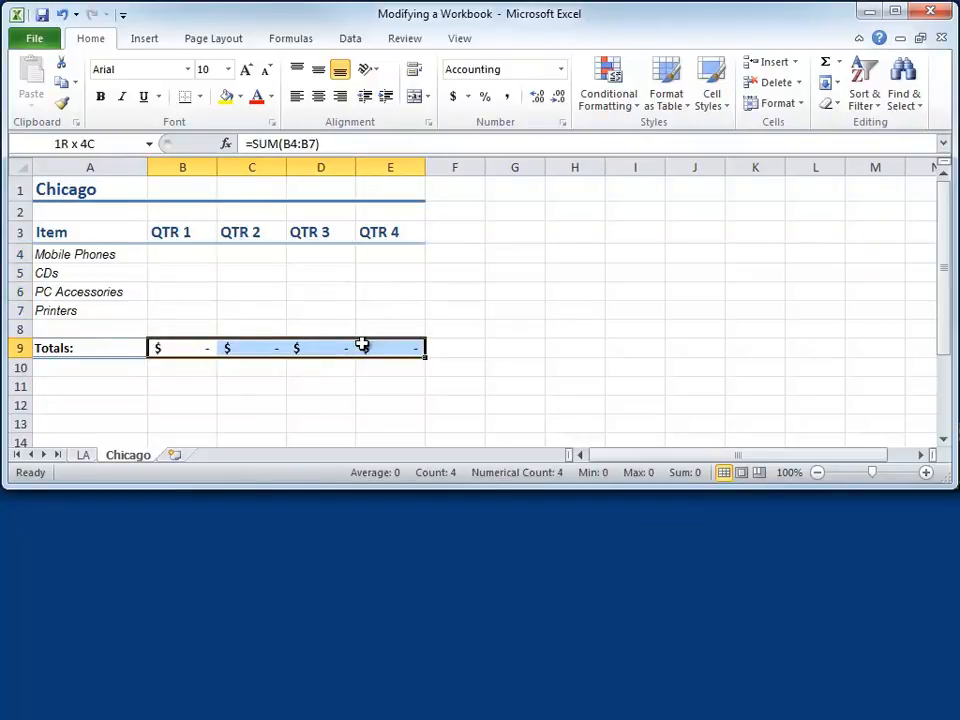
click(184, 255)
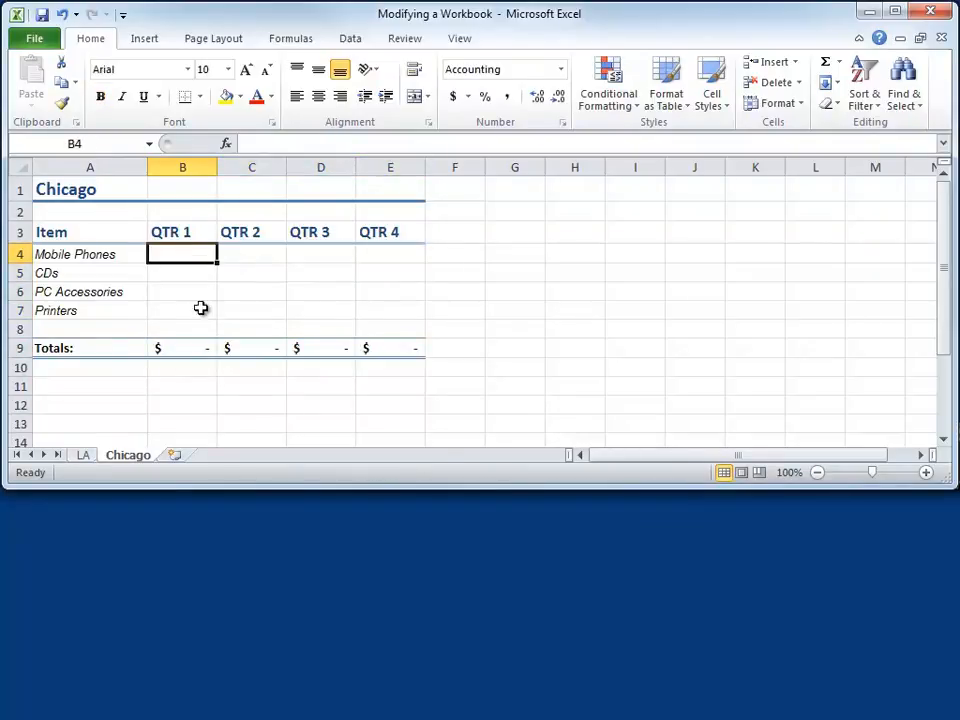
right_click(133, 458)
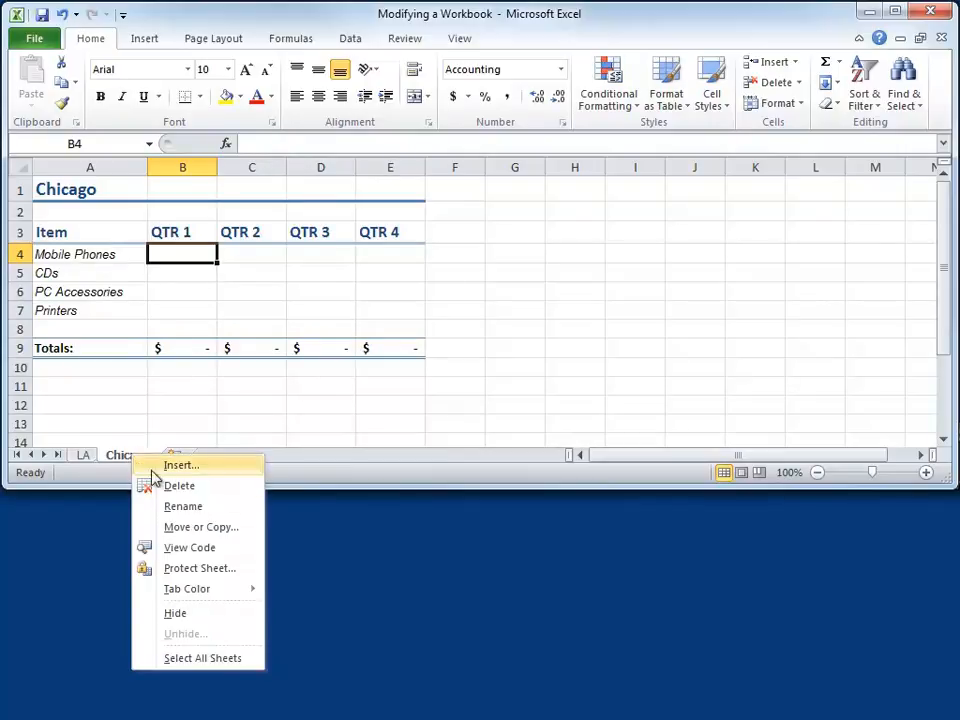
click(178, 534)
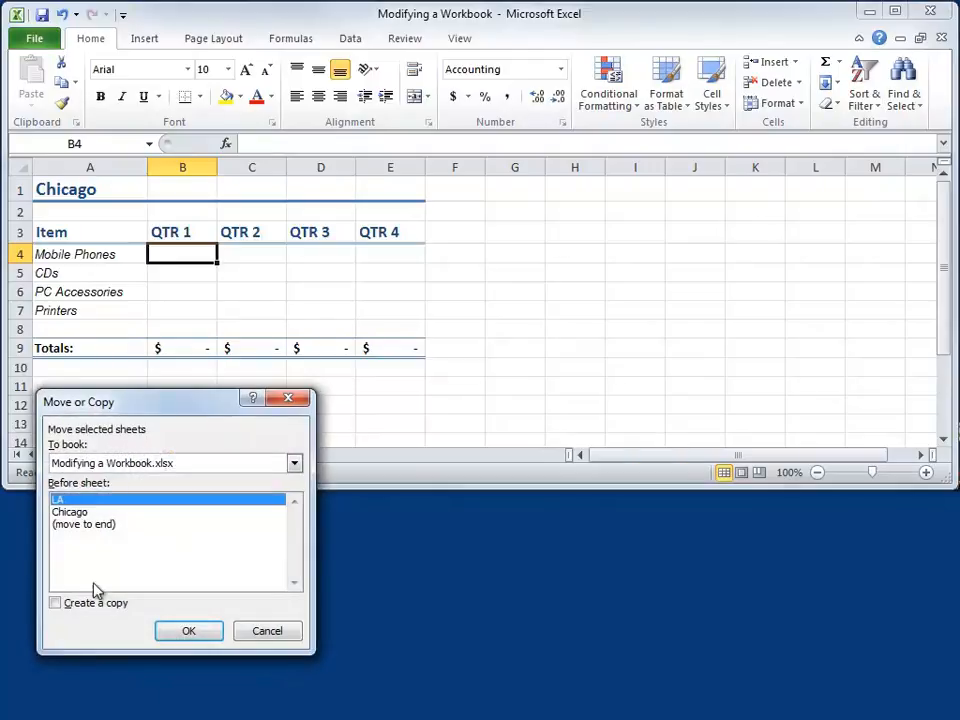
click(56, 604)
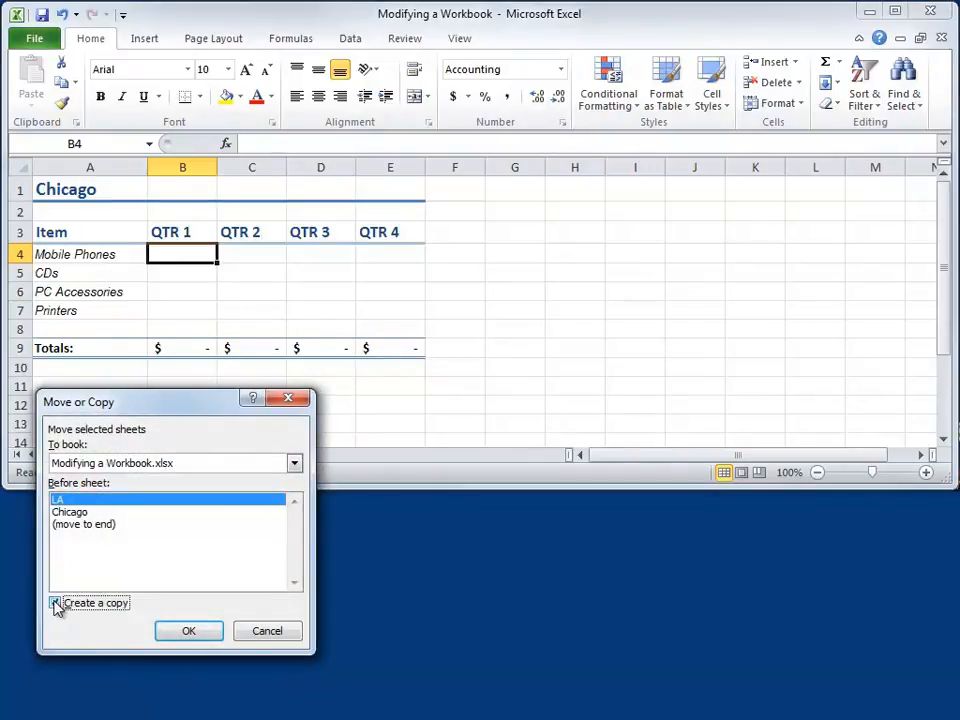
click(94, 527)
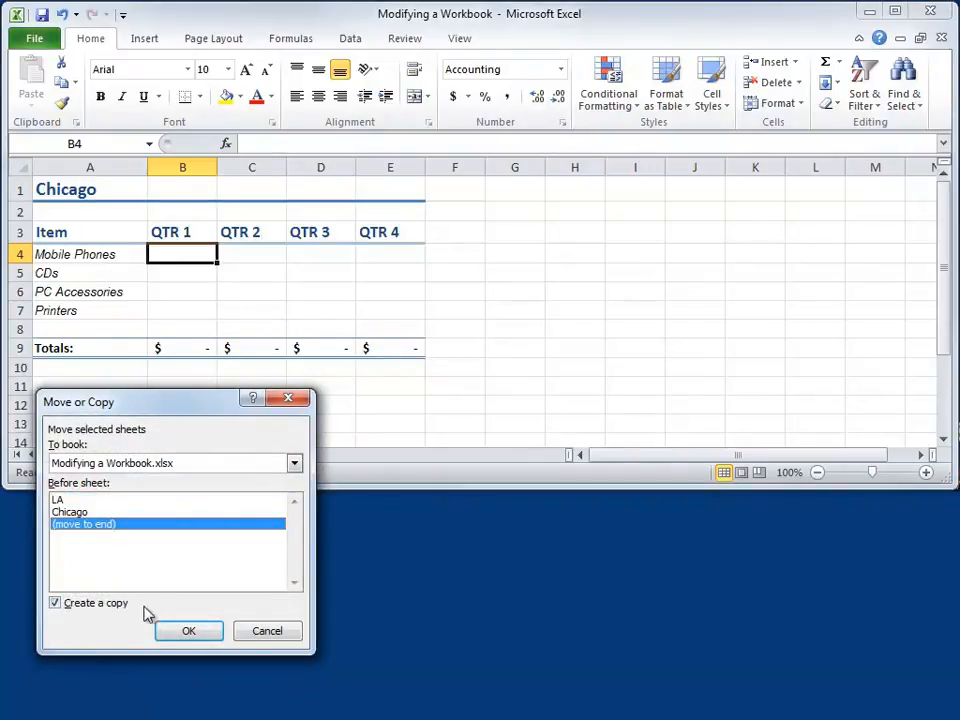
click(185, 631)
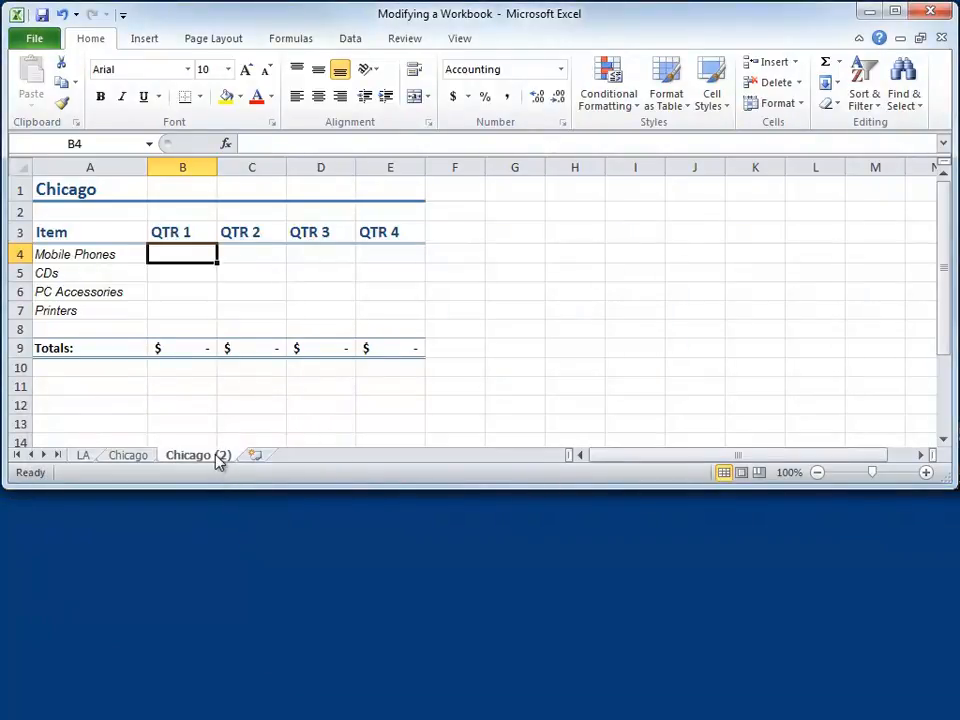
Step: Change the title in cell A1 of the Chicago (2) worksheet to Detroit and rename that worksheet as Detroit
click(66, 191)
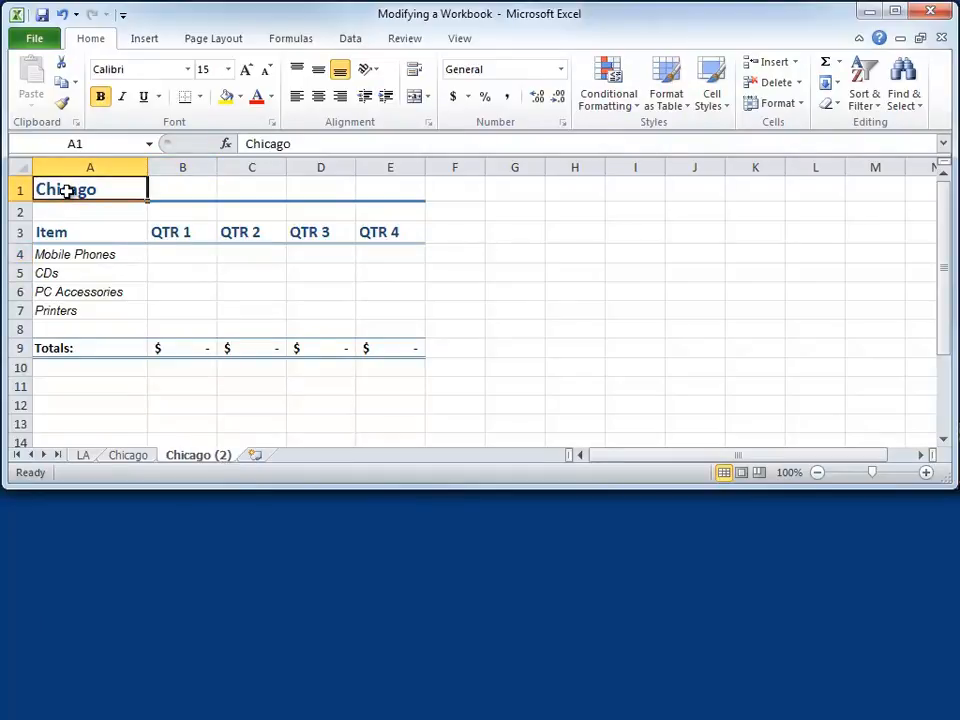
text(Detroit)
key(Return)
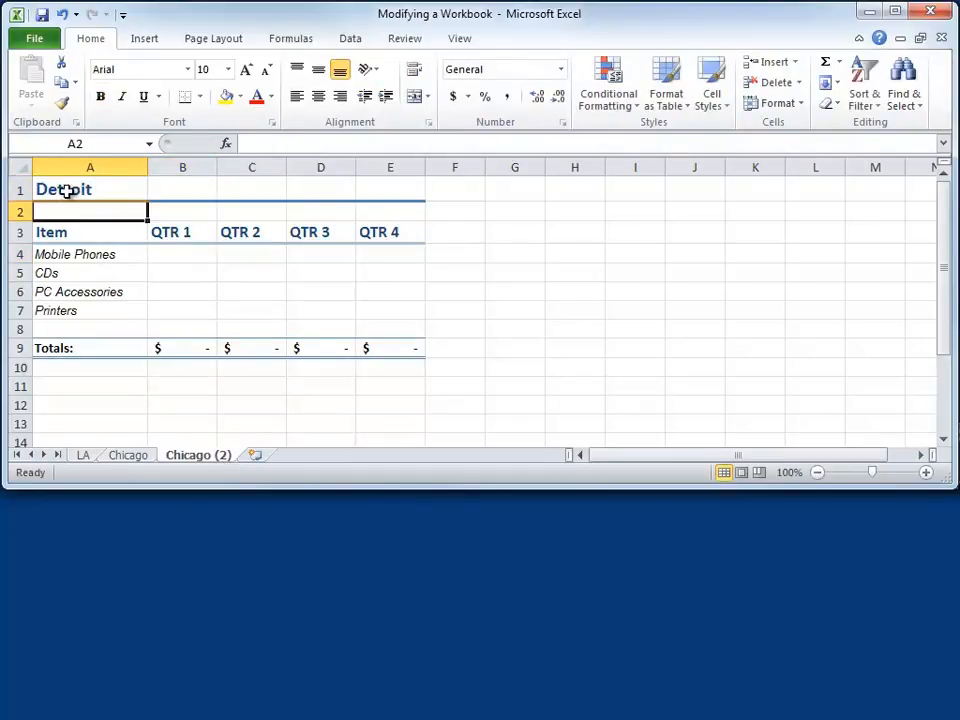
double_click(196, 456)
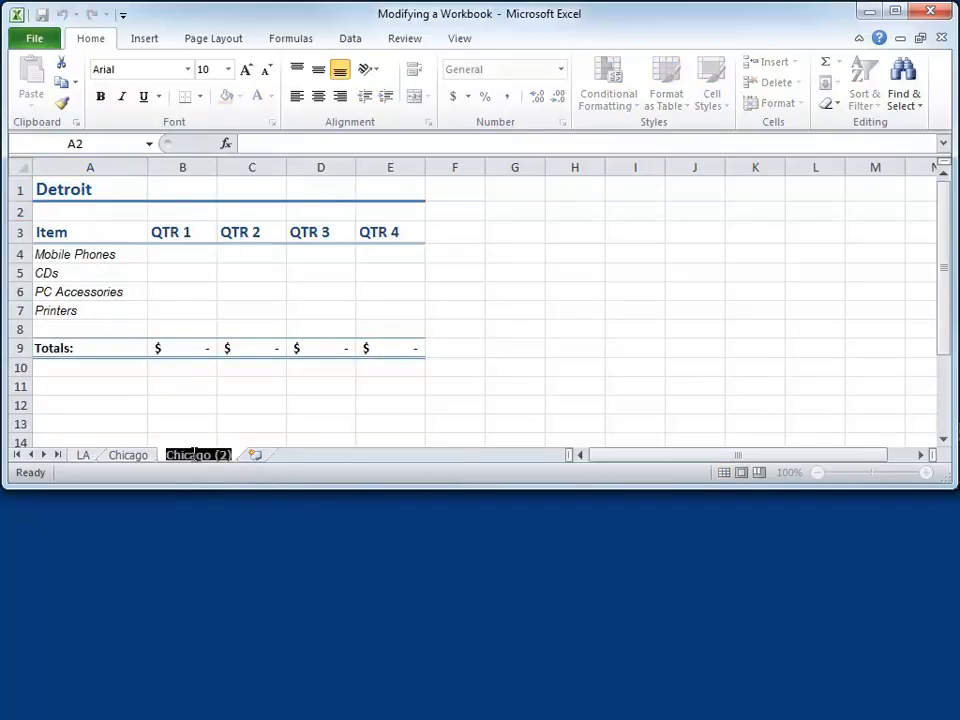
text(Detroit)
key(Return)
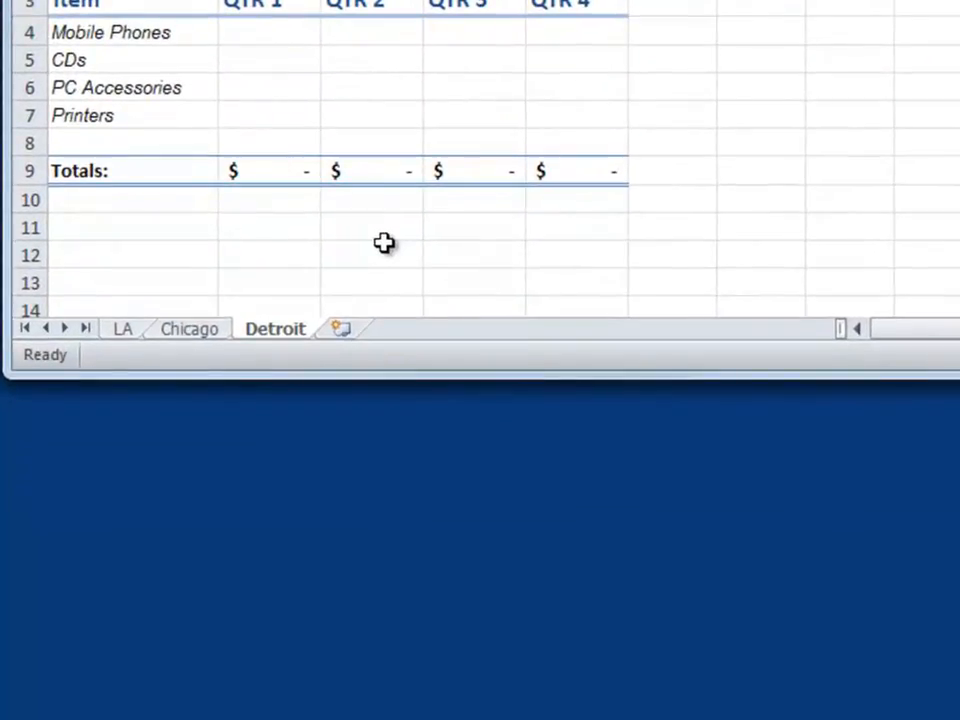
Step: Set the LA worksheet's tab color to the medium blue base theme color
right_click(124, 334)
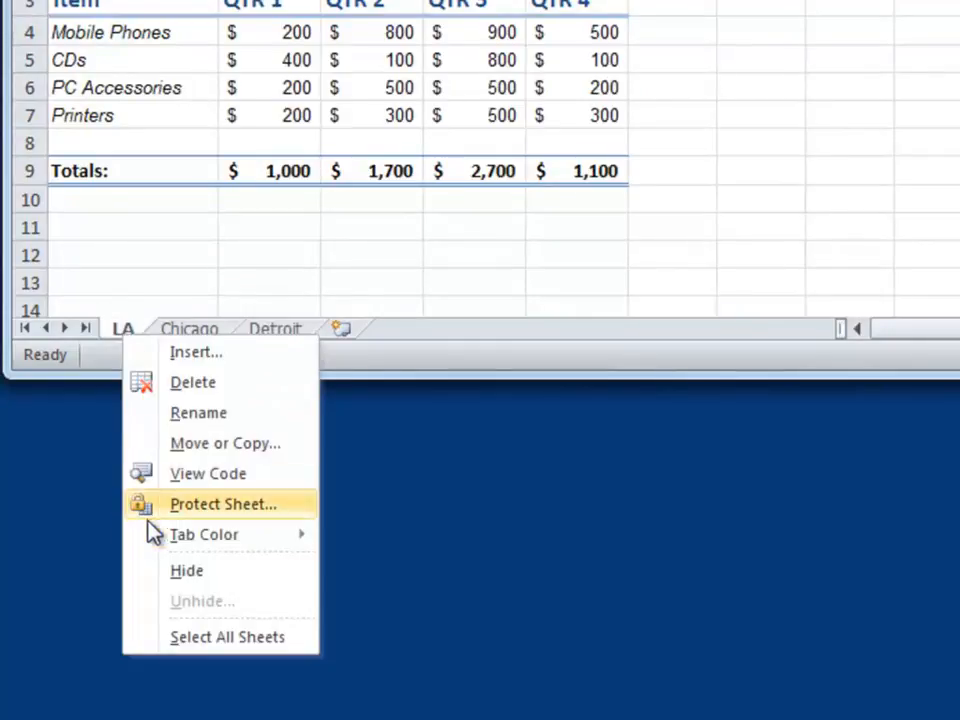
mouse_move(167, 540)
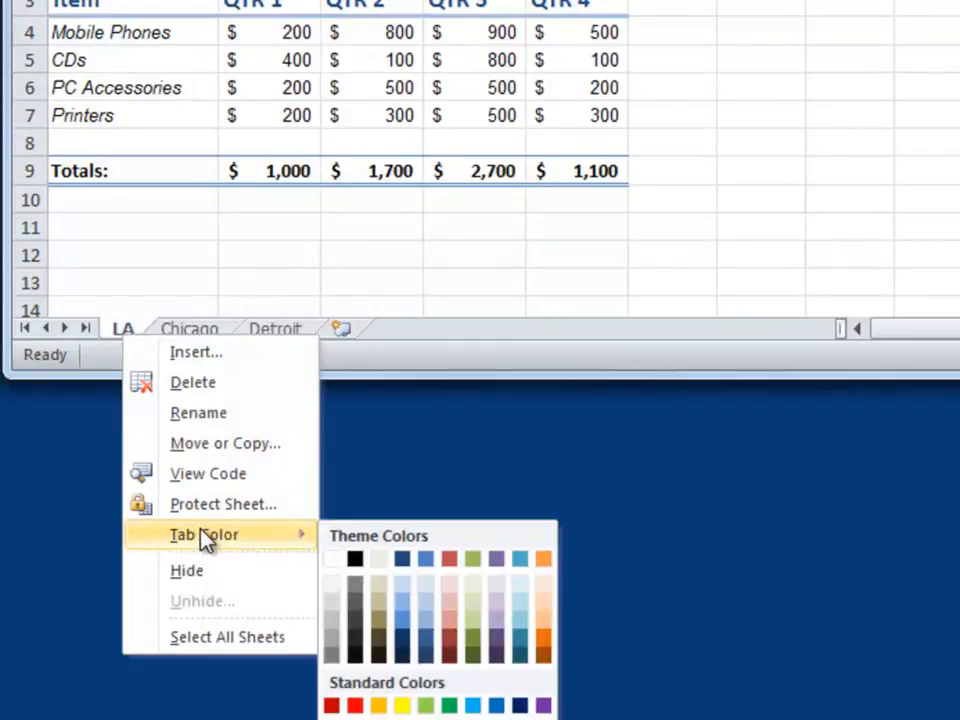
click(427, 567)
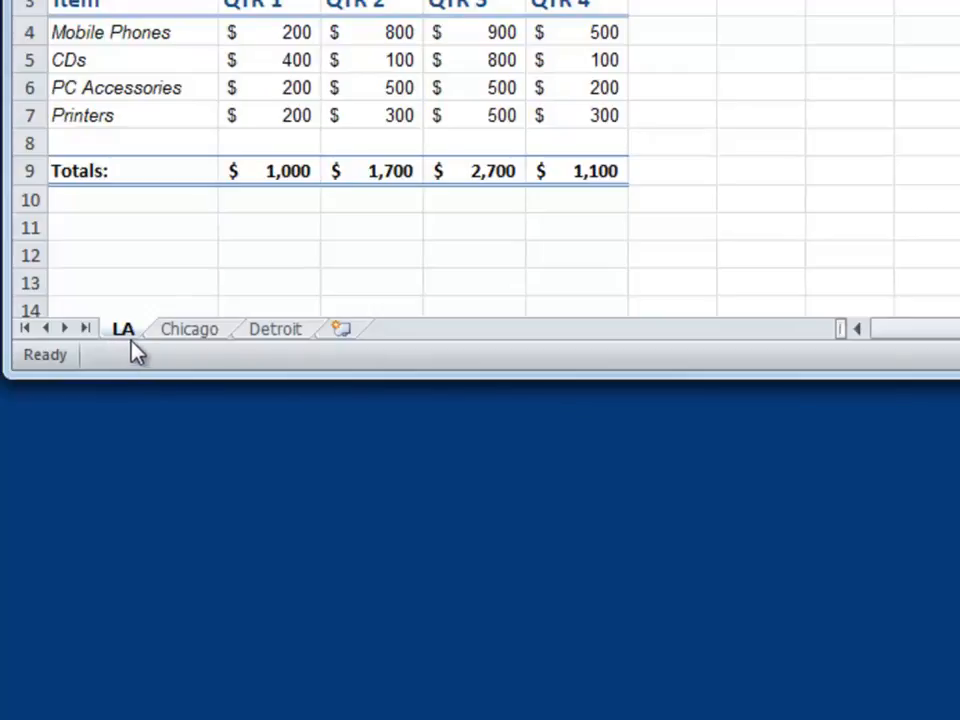
Step: Set the Chicago worksheet's tab color to the olive green base theme color
ctrl+click(198, 336)
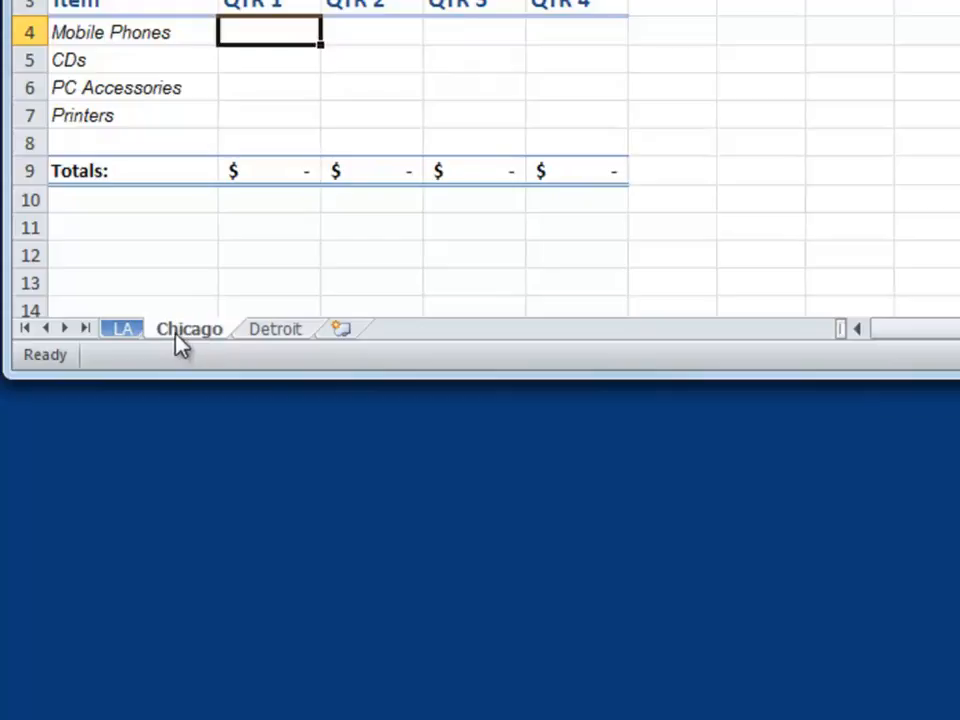
right_click(180, 342)
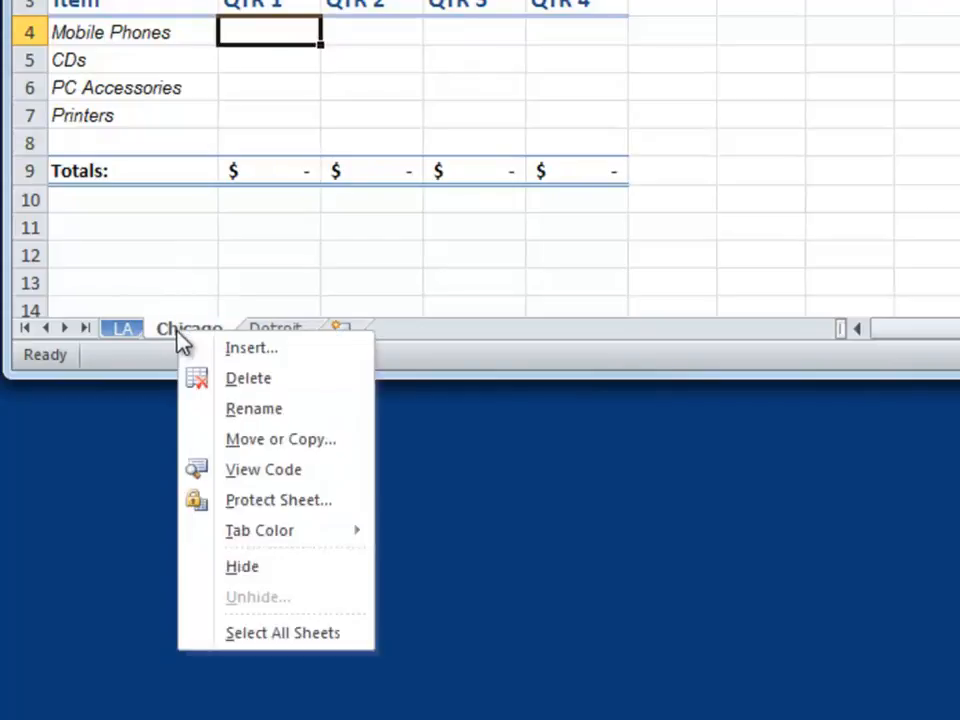
mouse_move(285, 538)
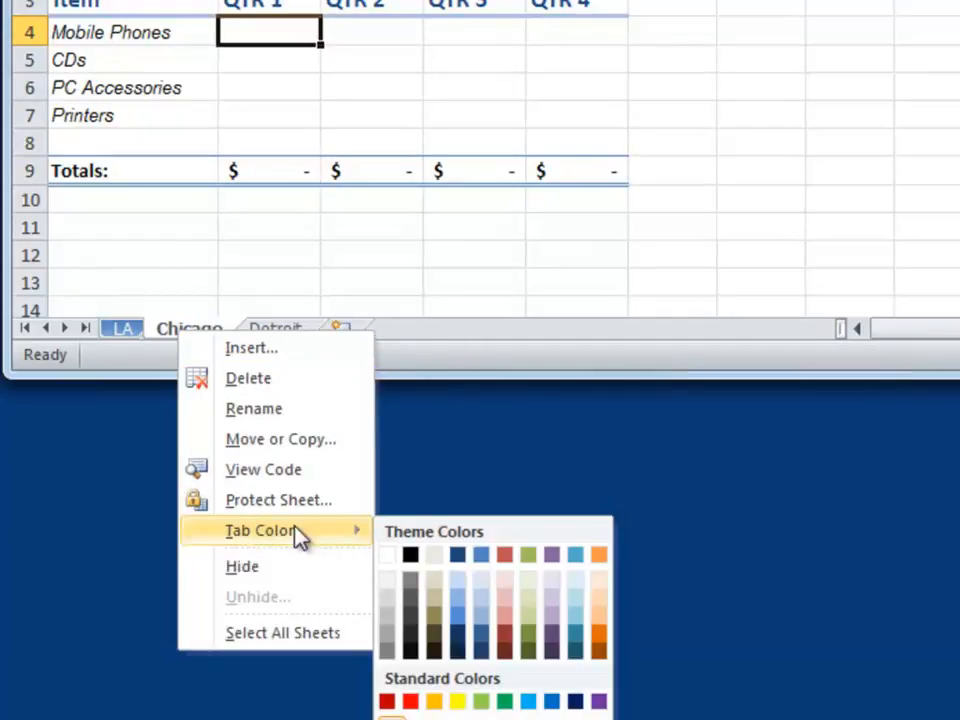
click(527, 556)
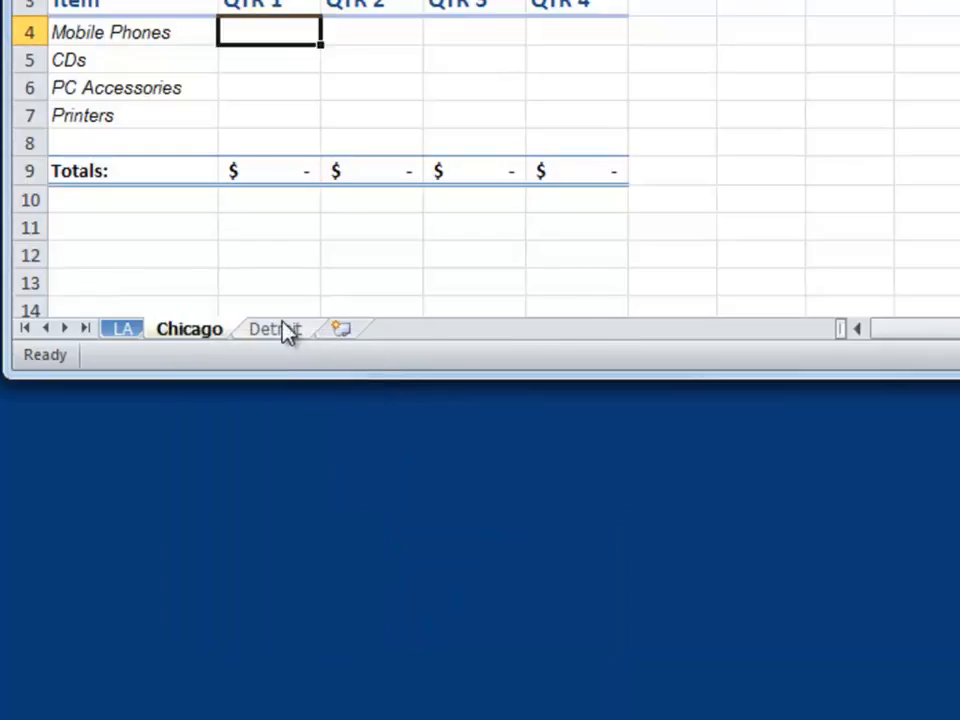
Step: Set the Detroit worksheet's tab color to the purple base theme color, and switch to the LA worksheet
right_click(276, 338)
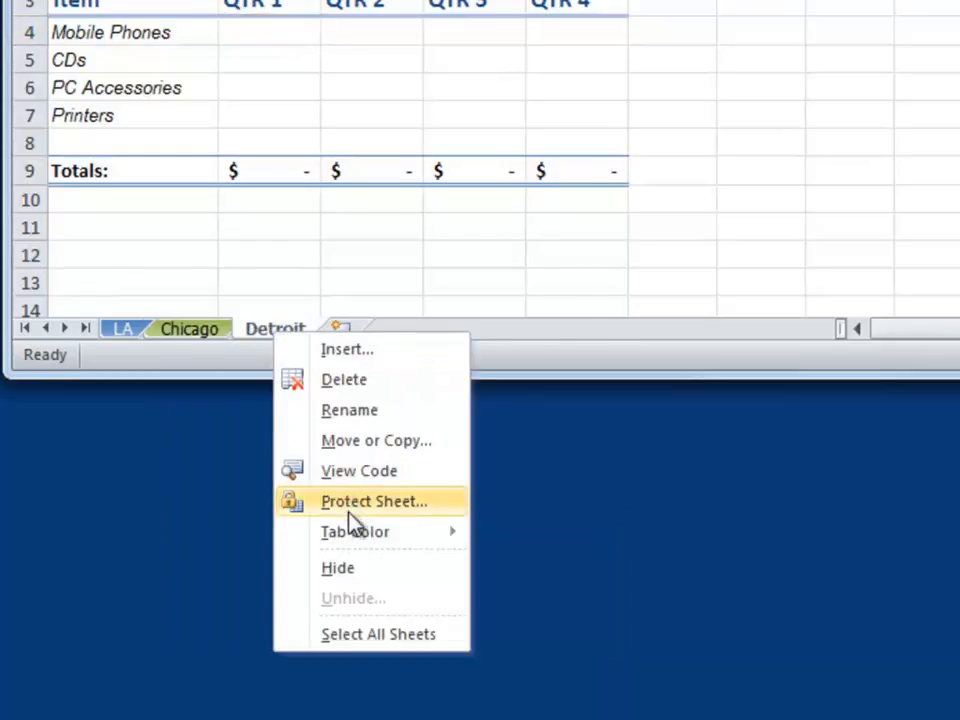
mouse_move(362, 540)
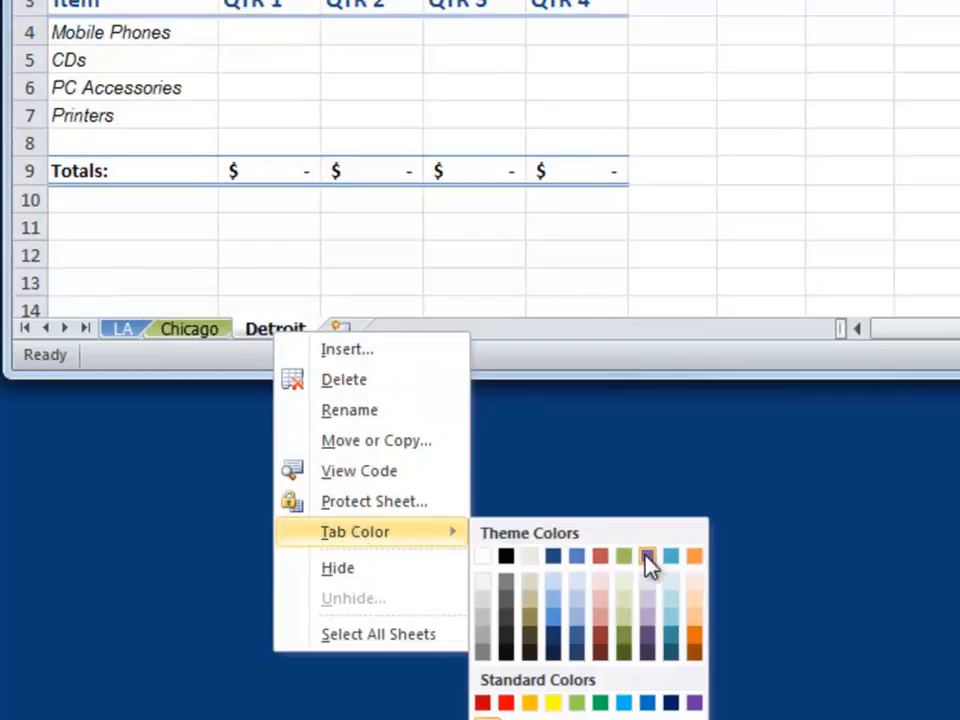
click(647, 556)
click(123, 332)
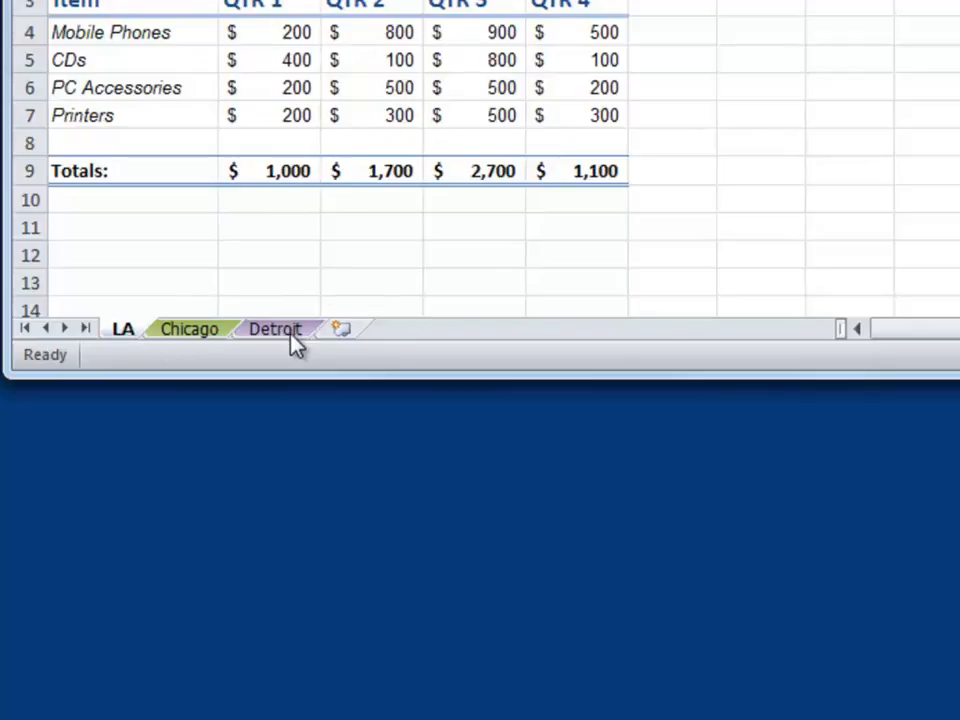
Step: Add a blank worksheet after Detroit, rename it as Division Notes, and return to the LA worksheet
click(341, 330)
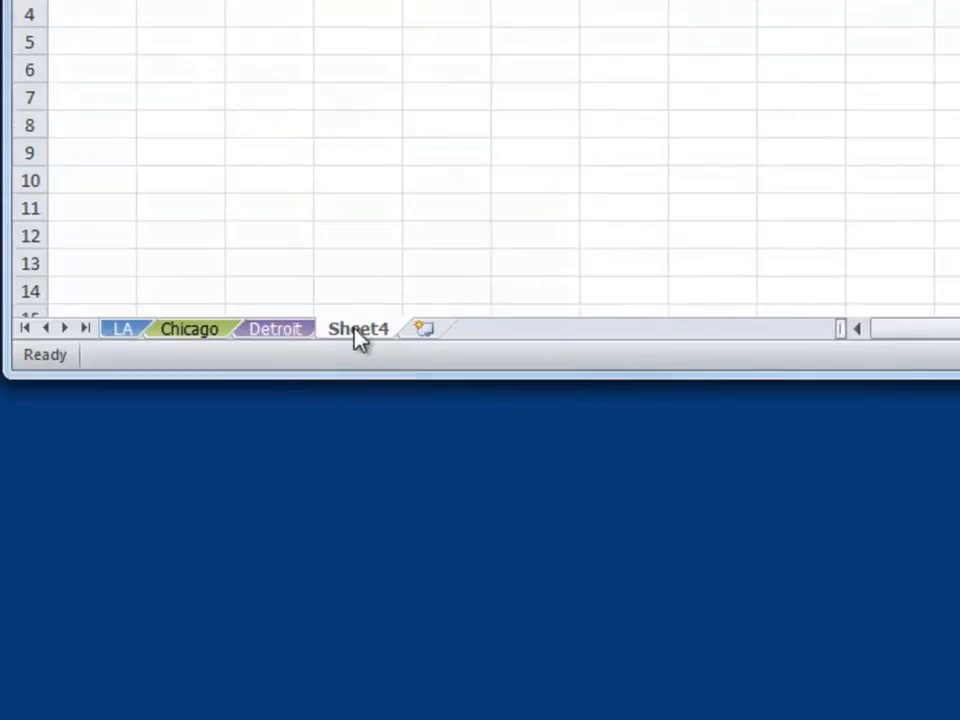
double_click(358, 334)
text(Div)
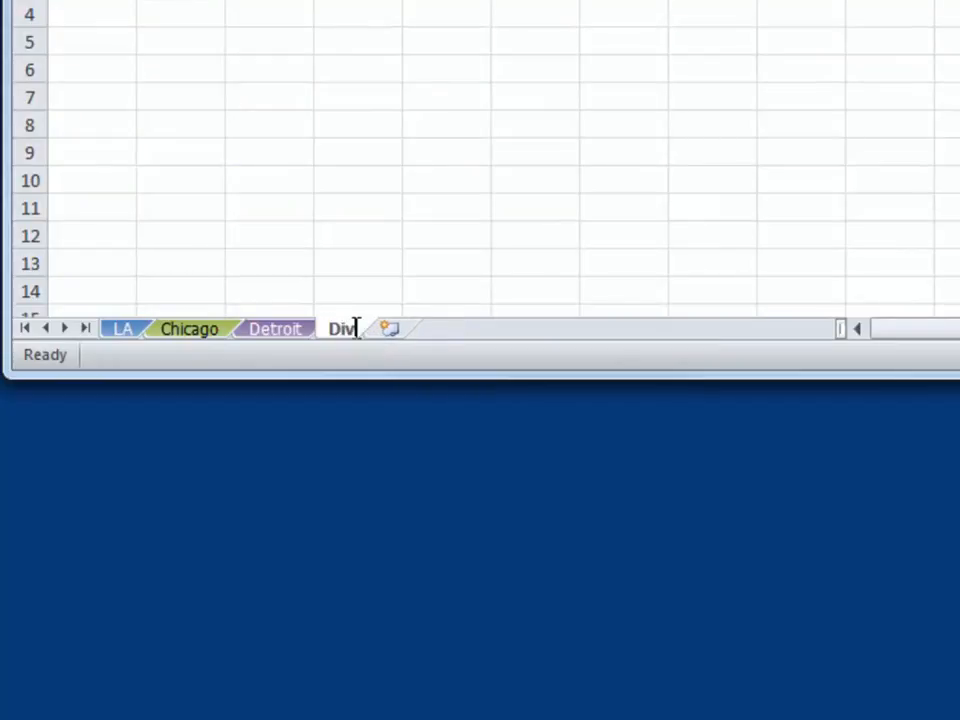
text(ision Notes)
key(Return)
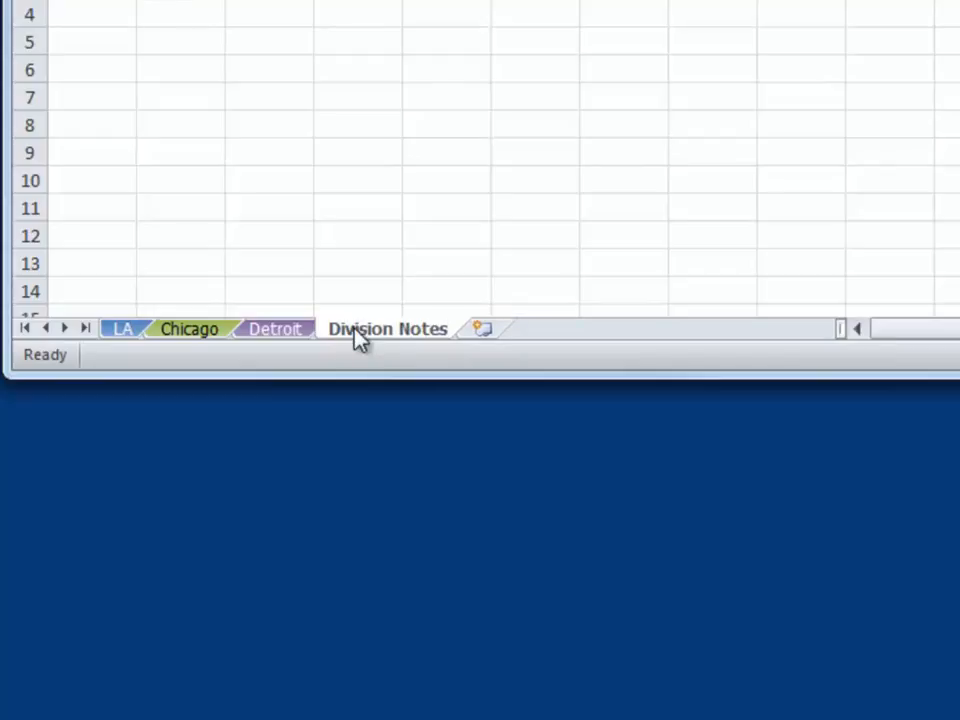
click(141, 330)
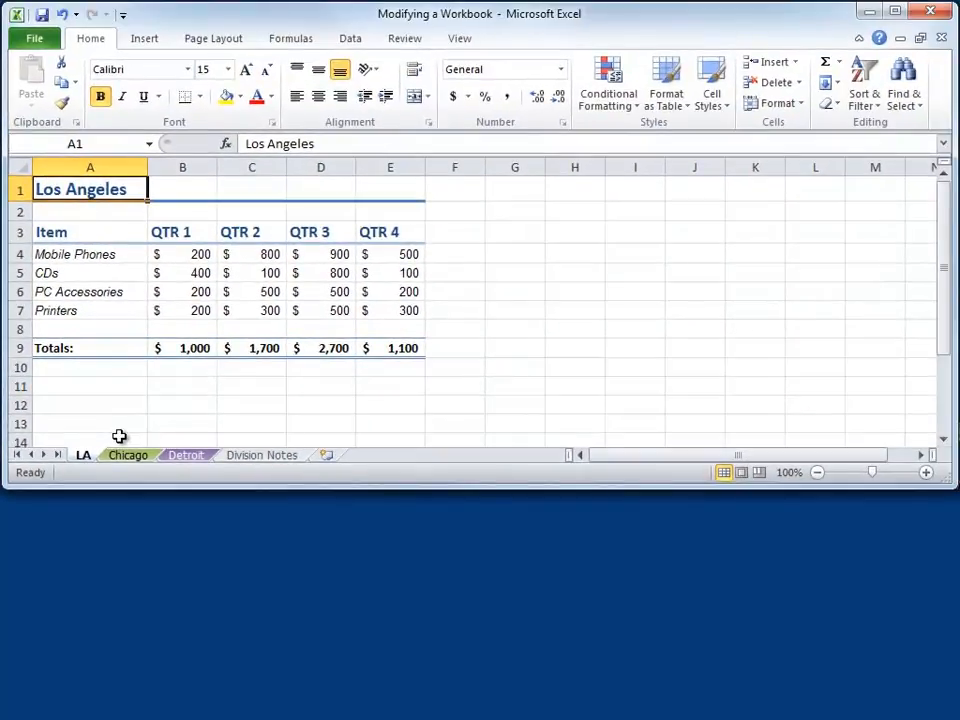